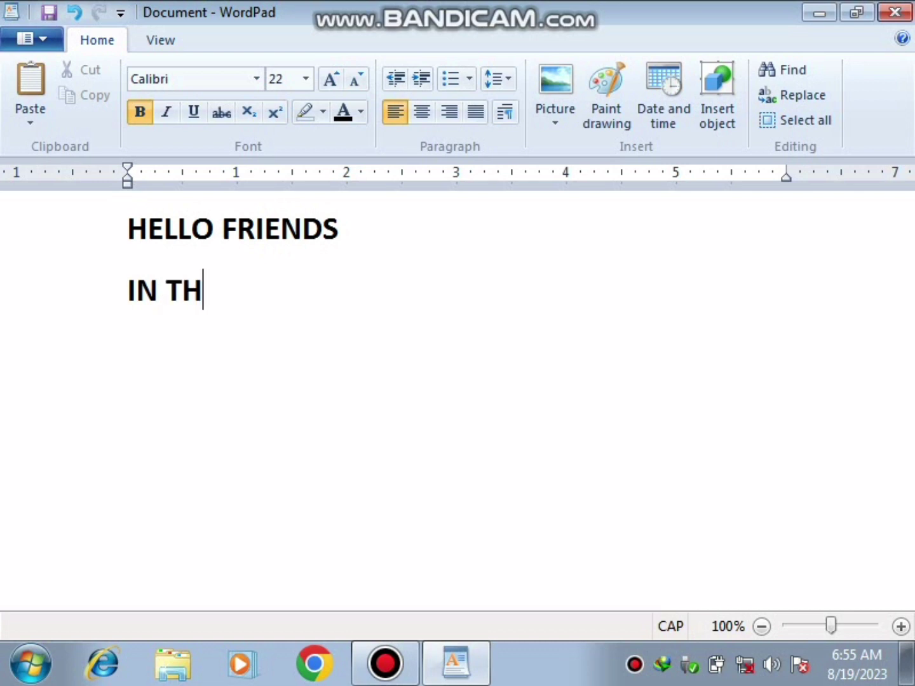
Complete the line "IN THIS VIDEO" and add the paragraph "I AM GOING TO SHOW YOU HOW TO CREATE A BOOTABLE USB...." below it
text(ID)
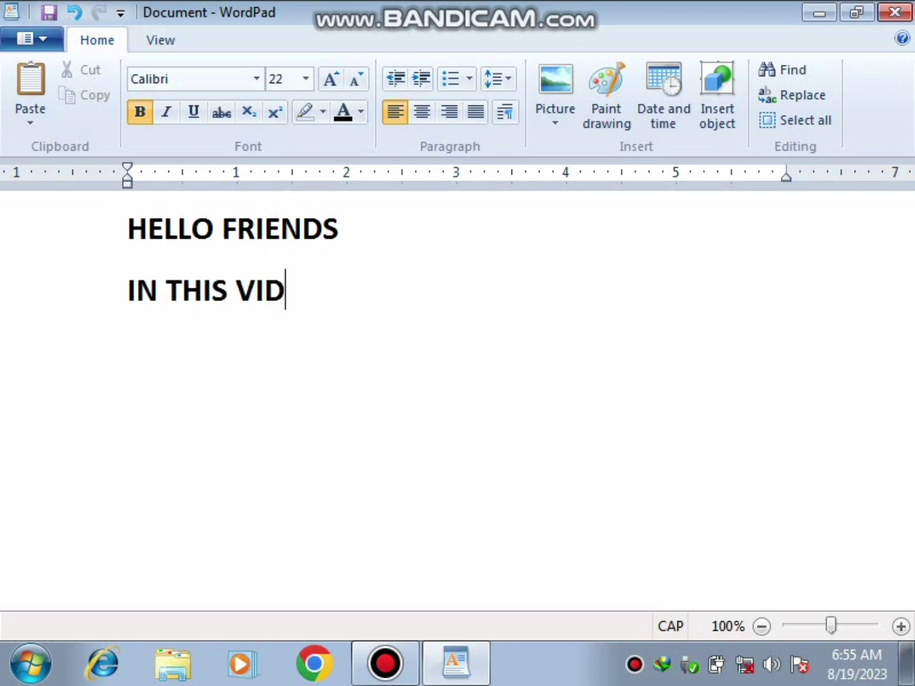
text(EO I)
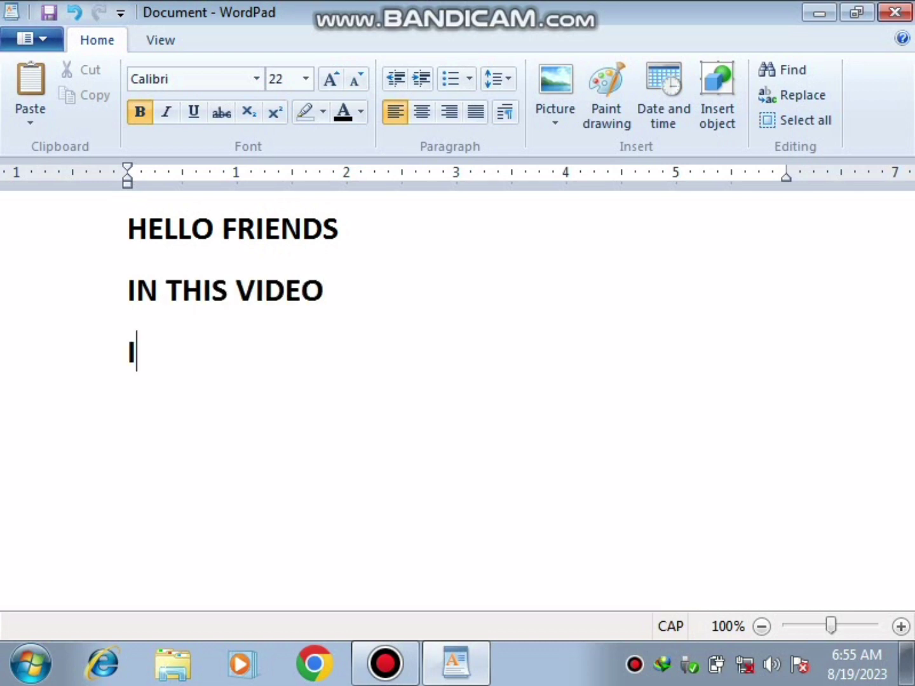
text( AM GOI)
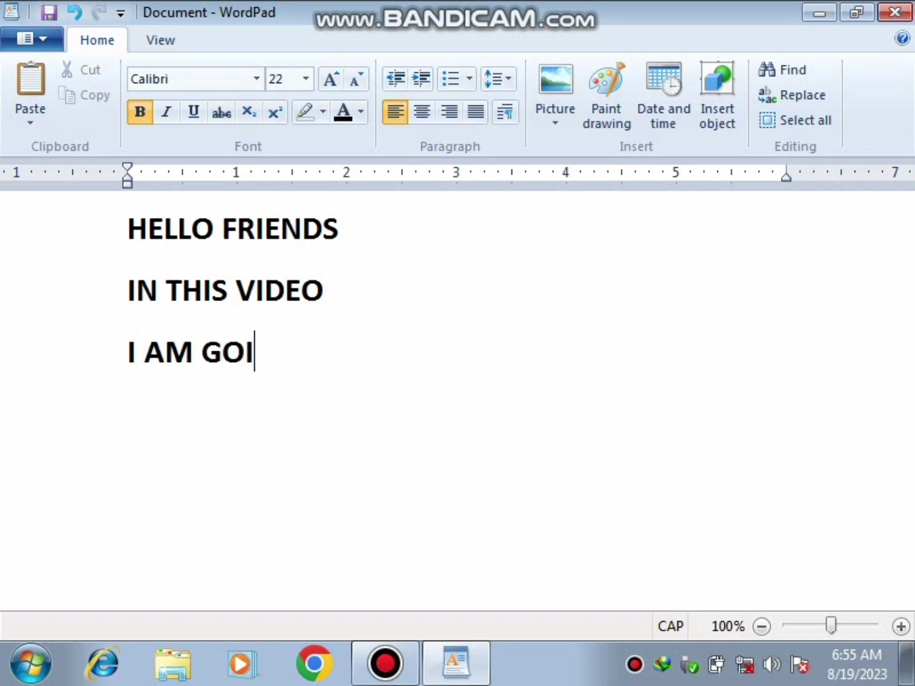
text(NG TO)
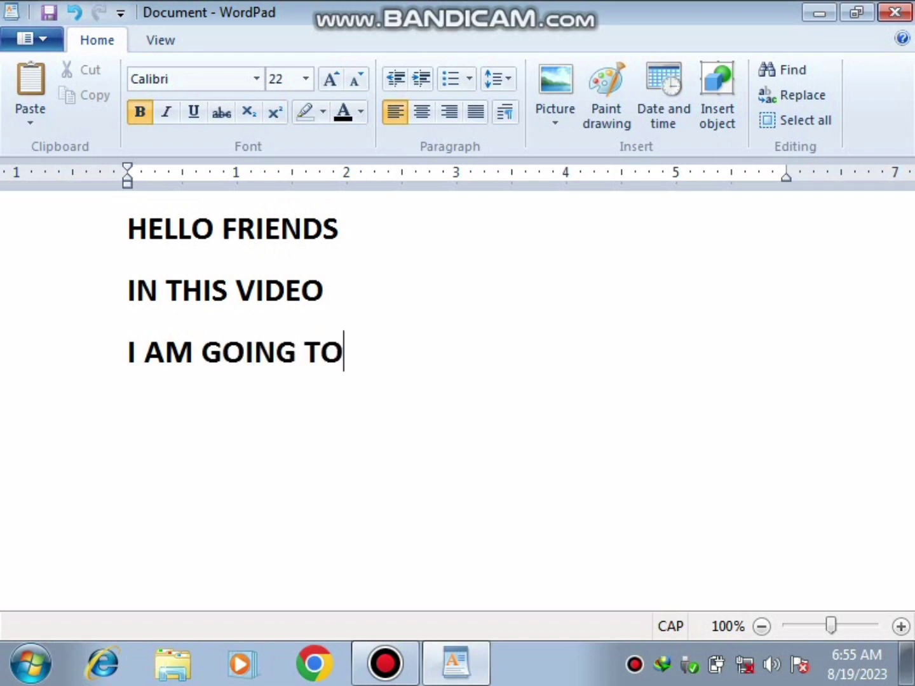
text( SHOW Y)
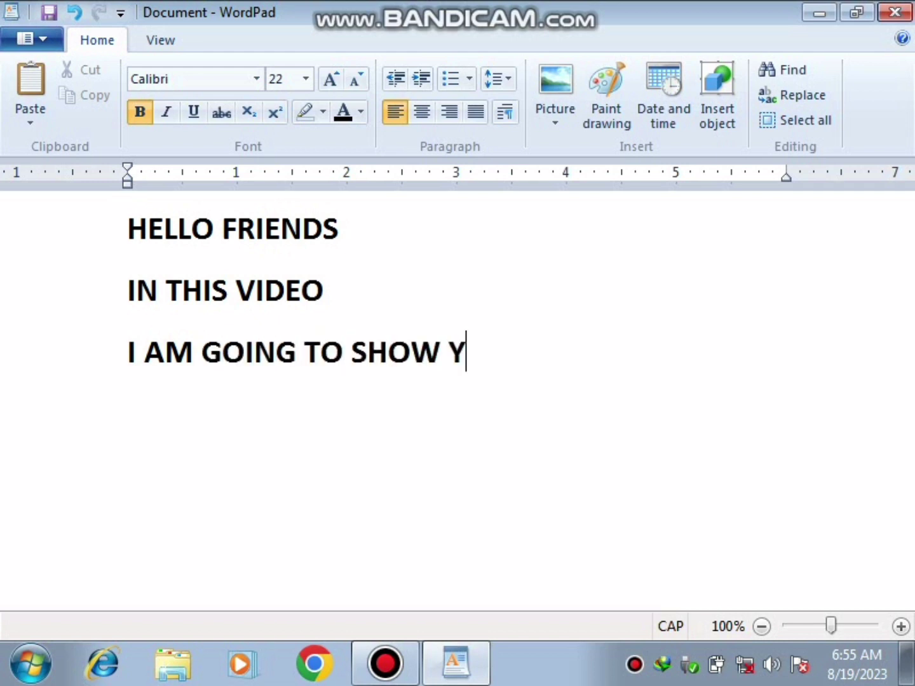
text(OU H)
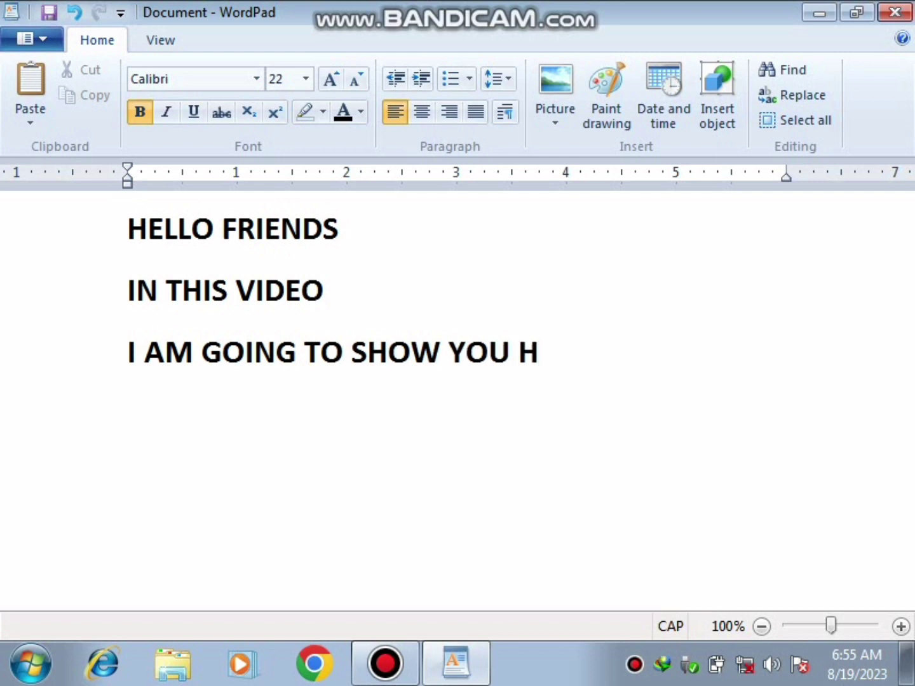
text(OW )
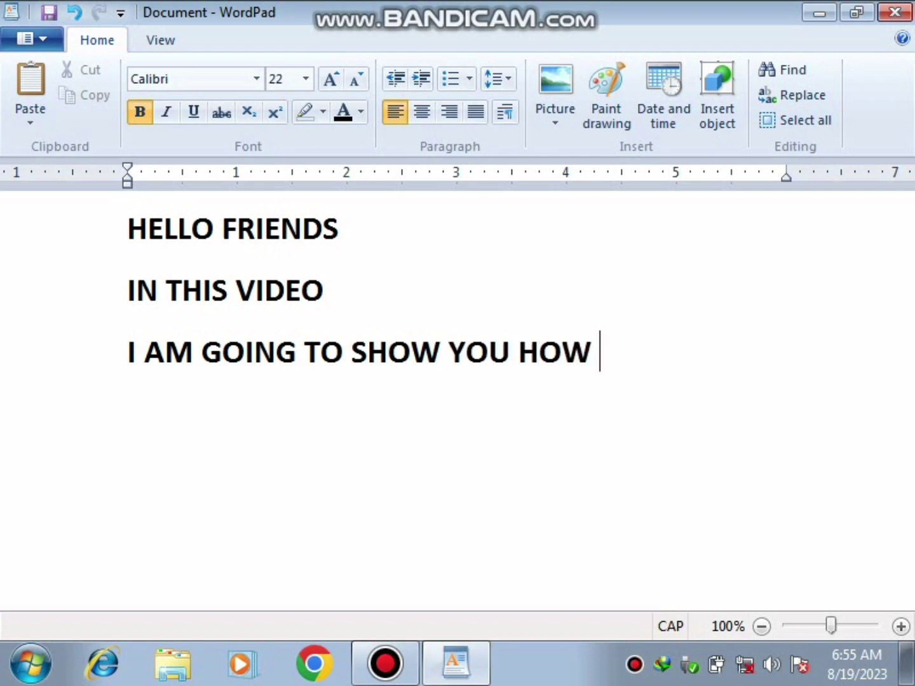
text(TO CREA)
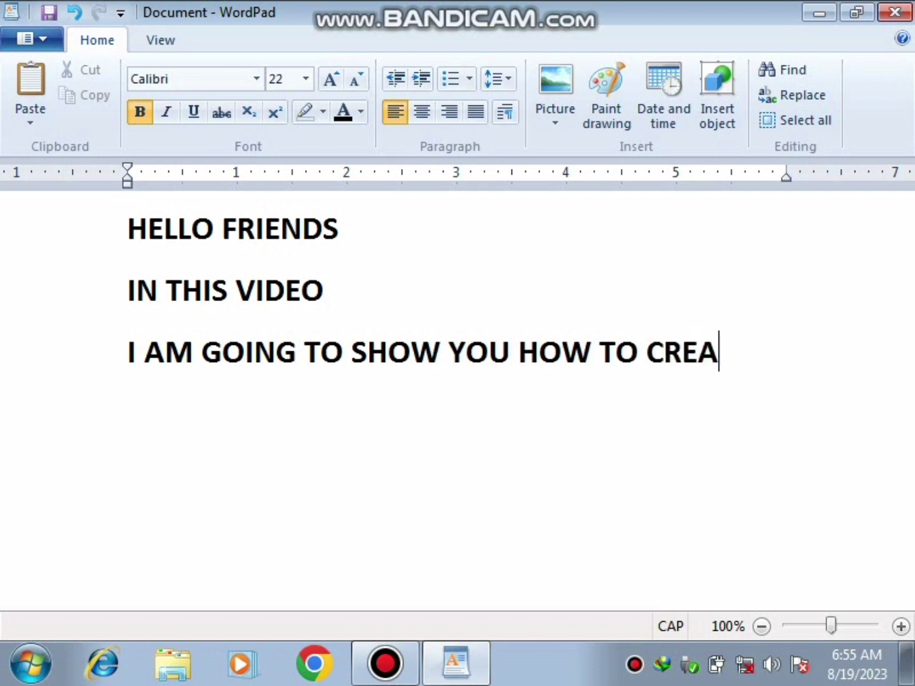
text(TE A B)
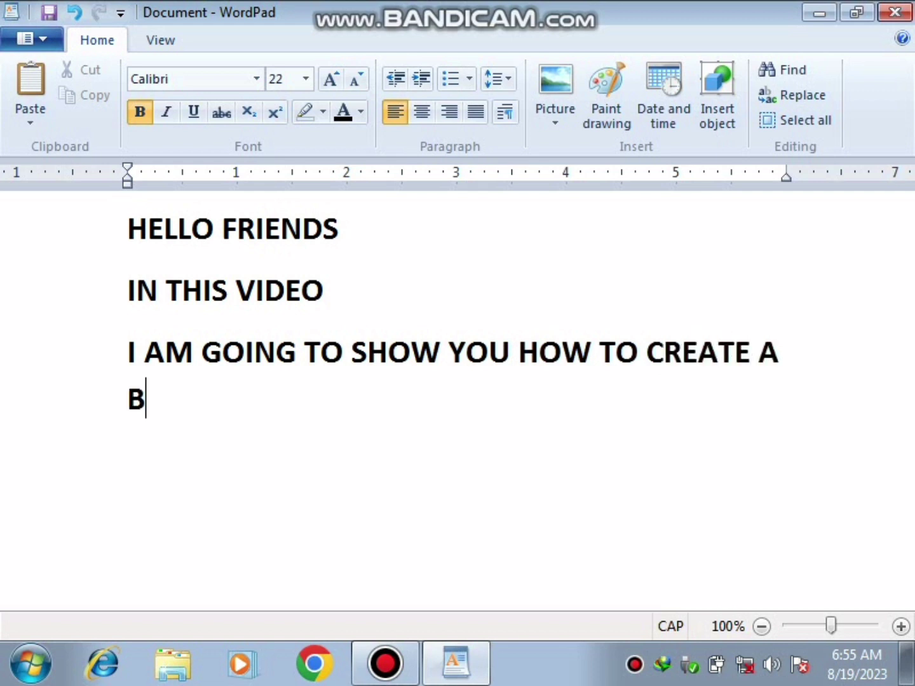
text(OOTABLE USB)
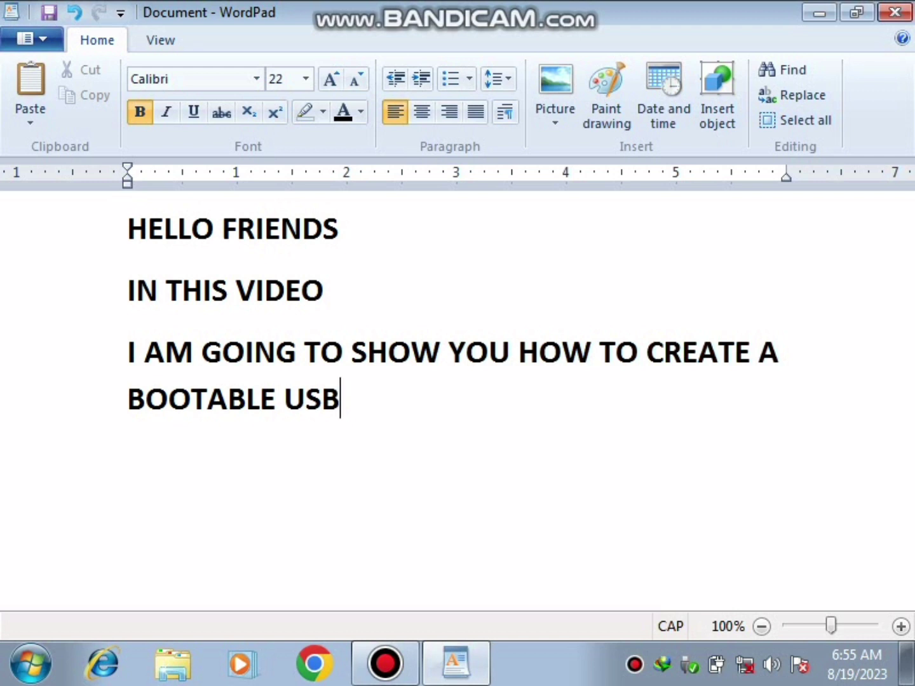
text(....)
key(Return)
Minimize the document window and refresh the desktop several times
click(819, 13)
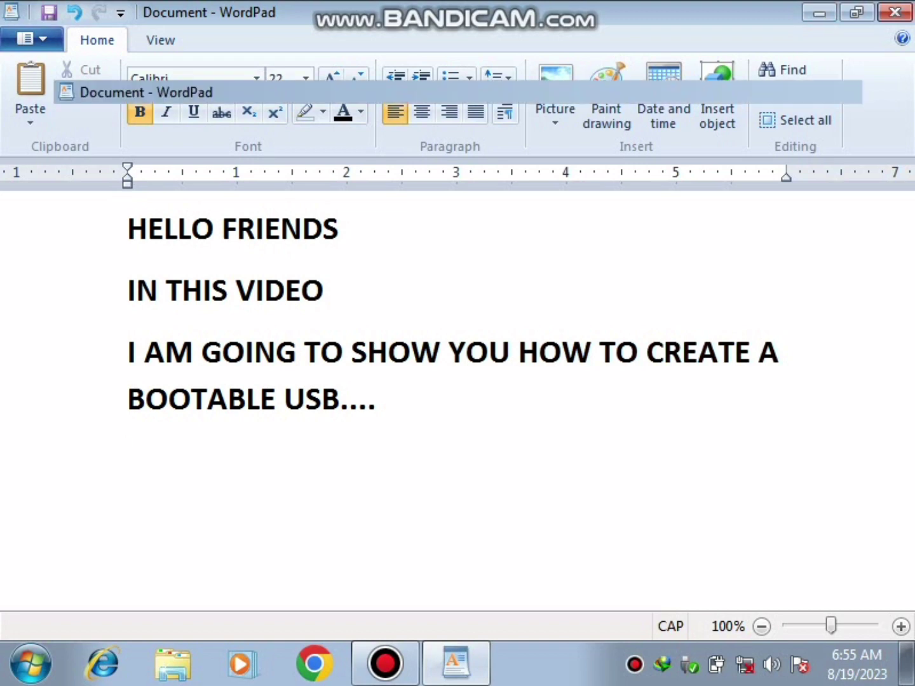
right_click(685, 148)
click(746, 213)
right_click(725, 95)
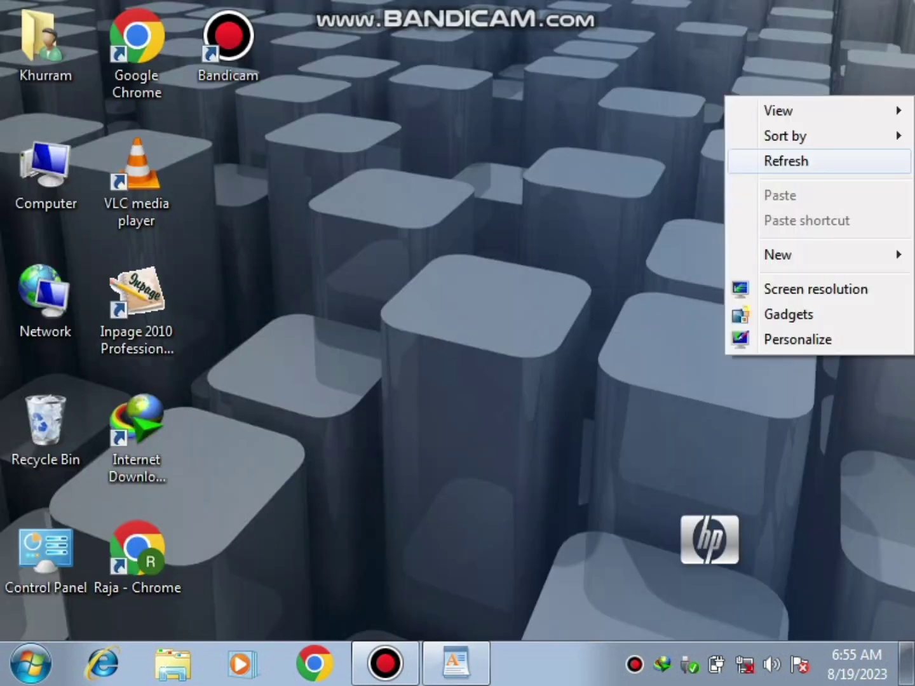
click(762, 160)
right_click(725, 113)
click(786, 178)
right_click(725, 112)
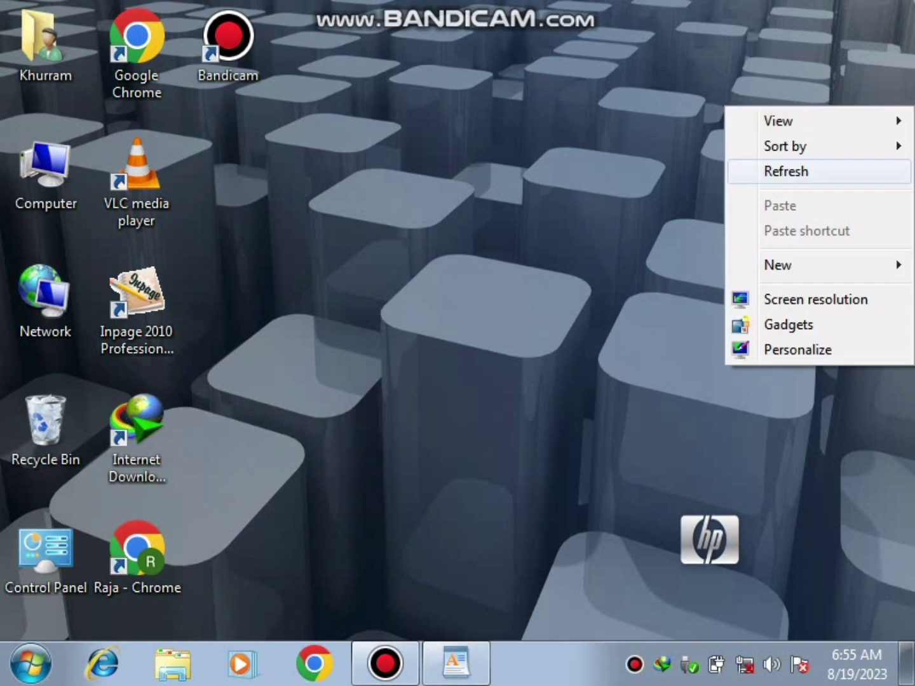
click(786, 178)
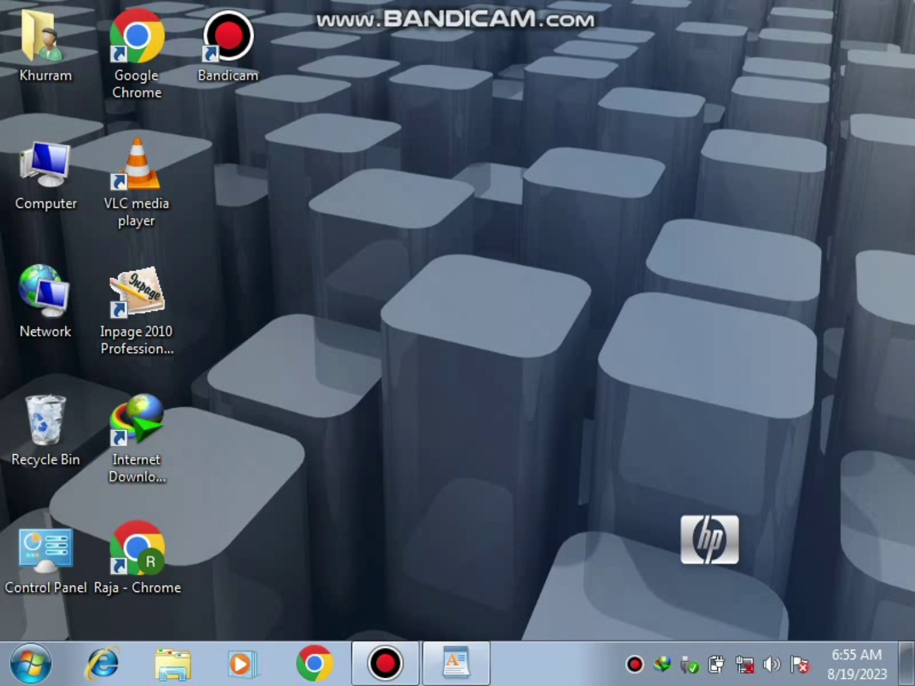
right_click(723, 65)
click(786, 129)
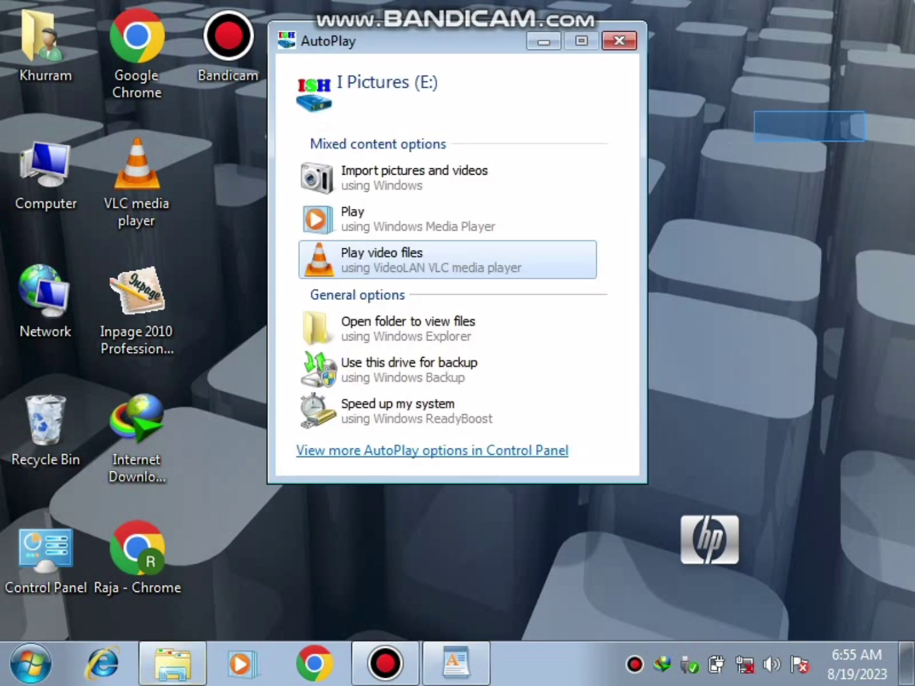
right_click(723, 111)
click(786, 177)
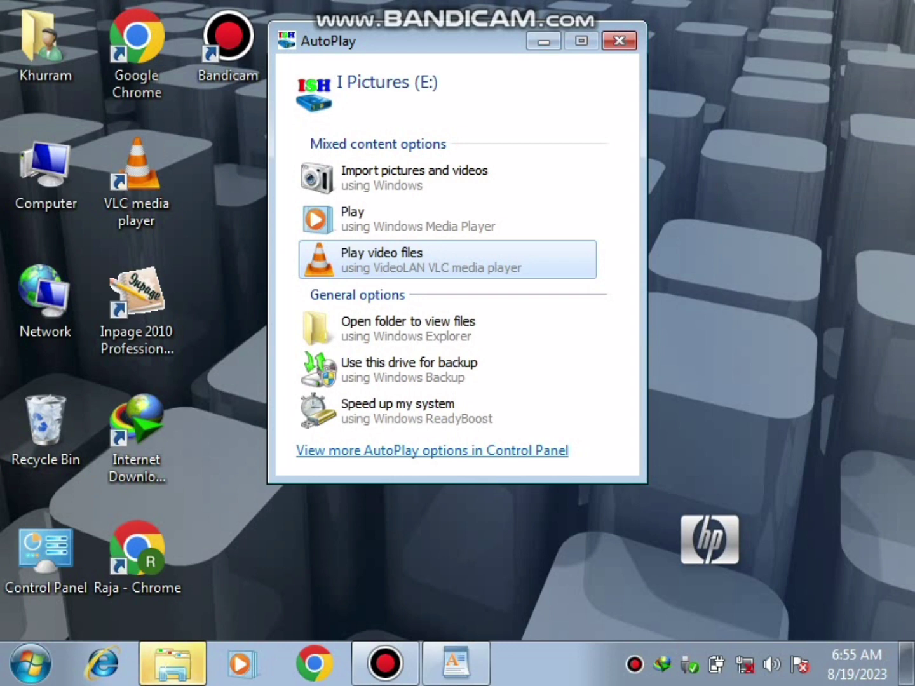
Minimize the AutoPlay window and add the lines "STEP #1" and "INSERT USB IN YOU LAPTOP OR PC" to the WordPad document
click(543, 41)
click(456, 663)
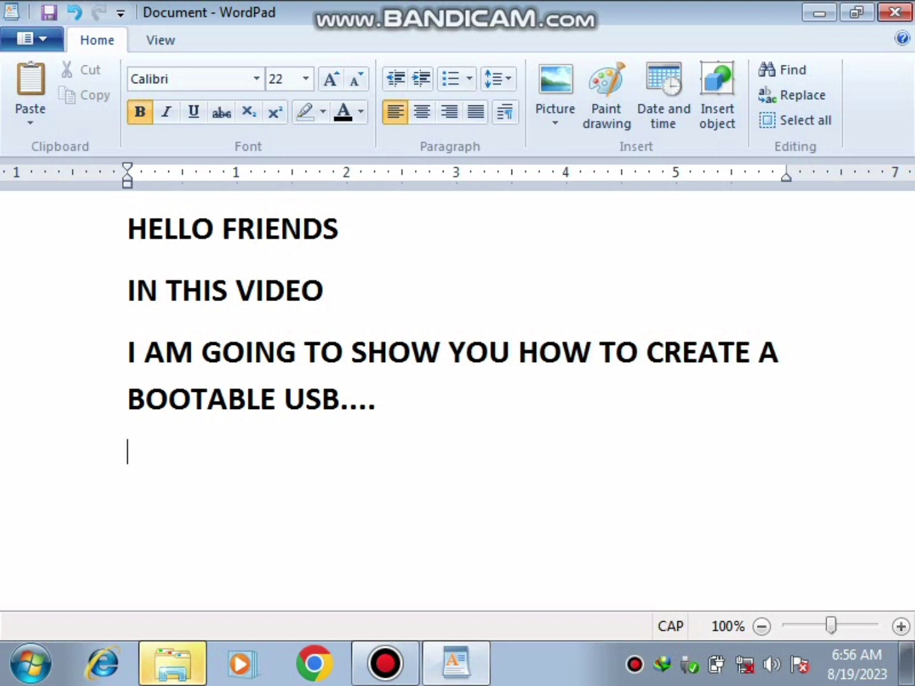
text(STEP )
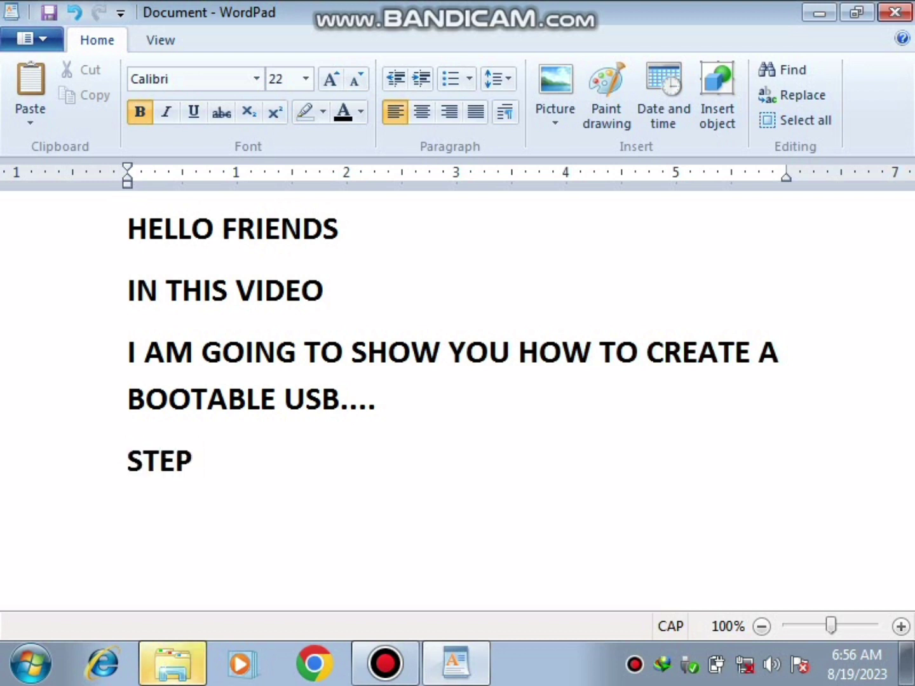
text(#)
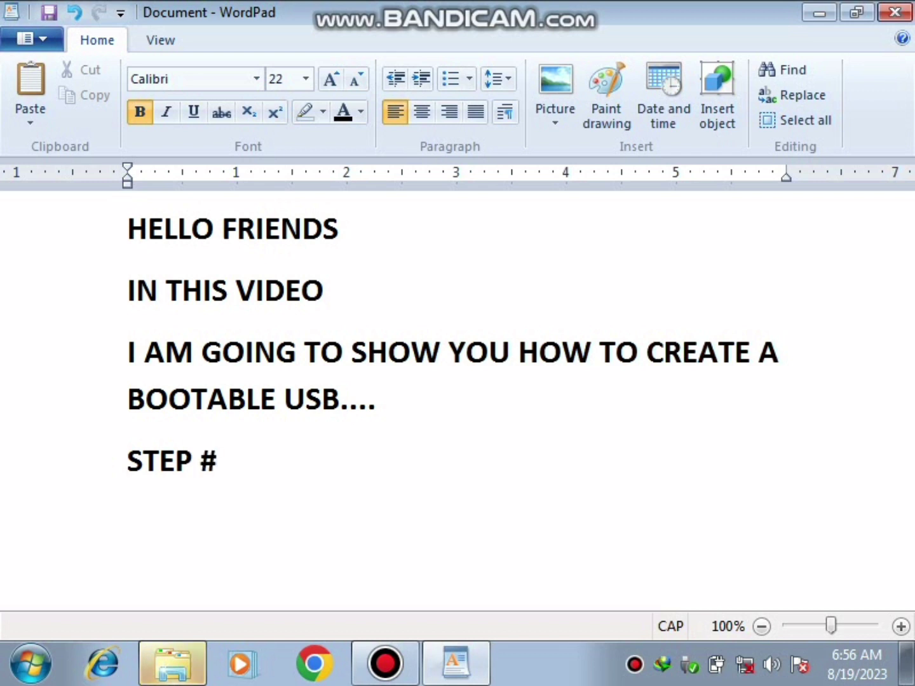
text(1 IN)
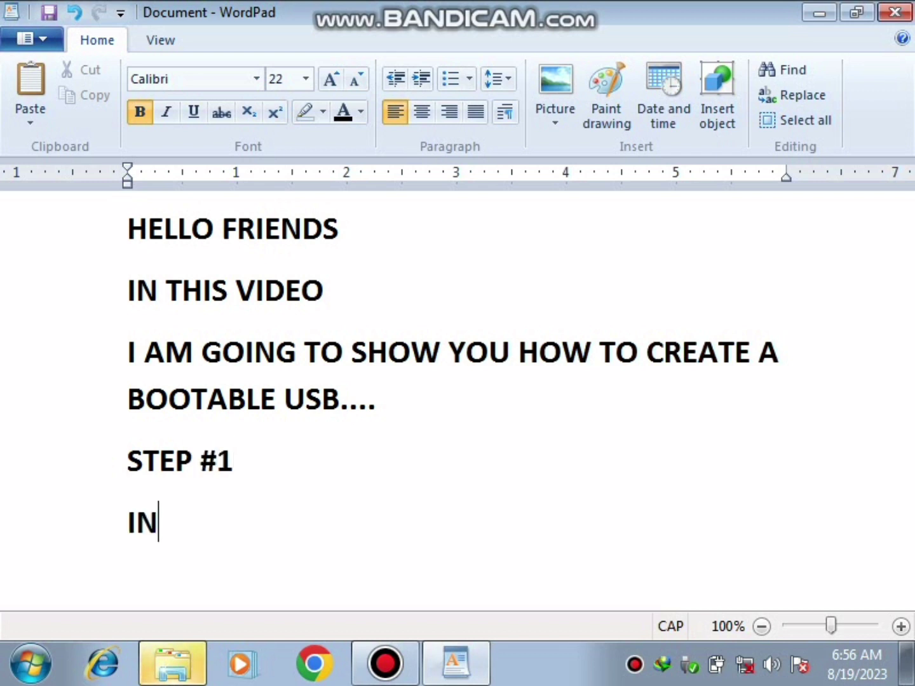
text(SERT )
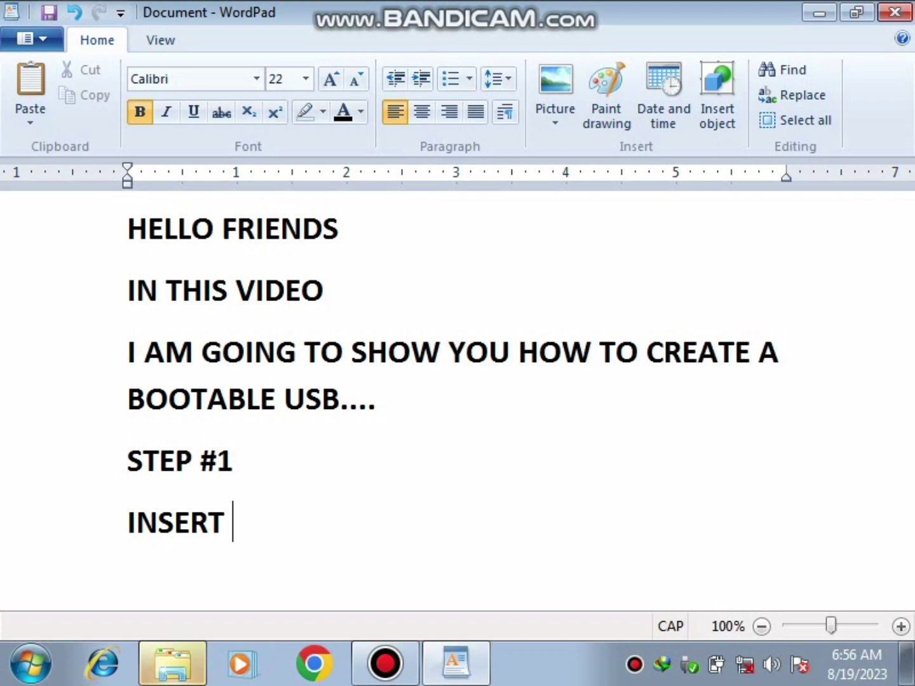
text(USB IN YOU )
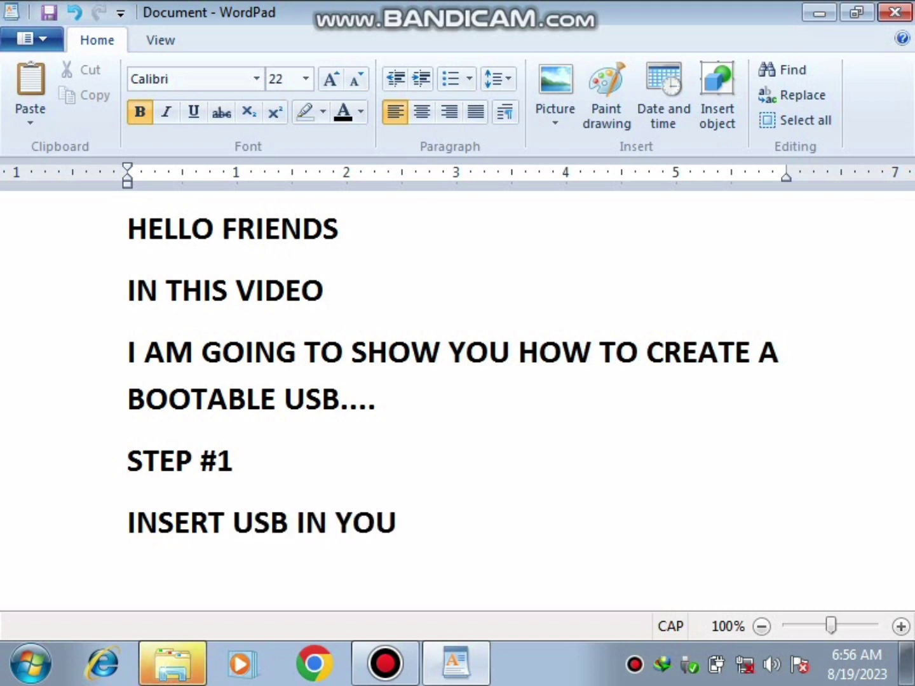
text(LAPT)
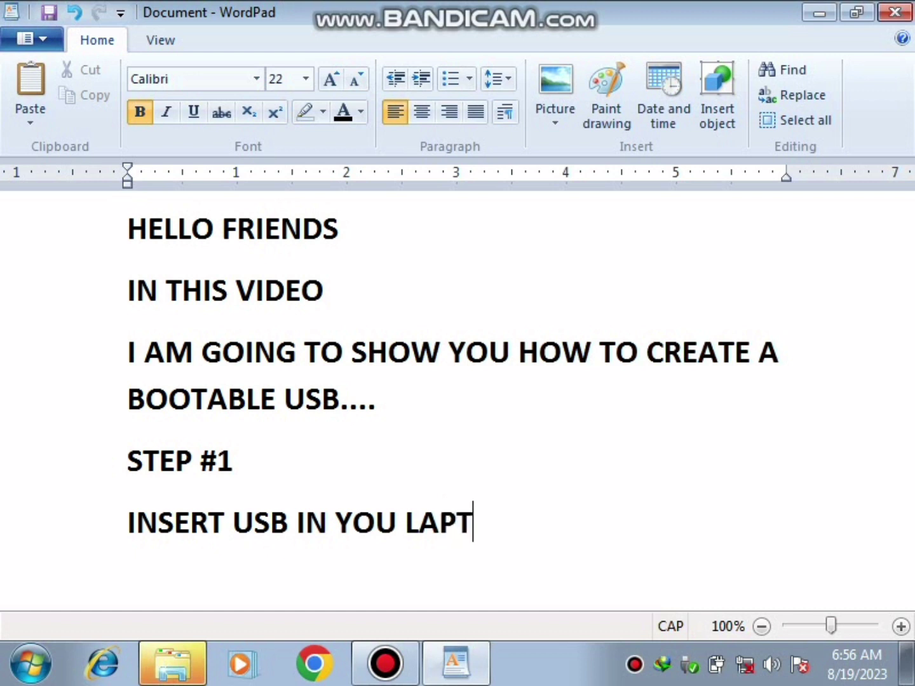
text(OP )
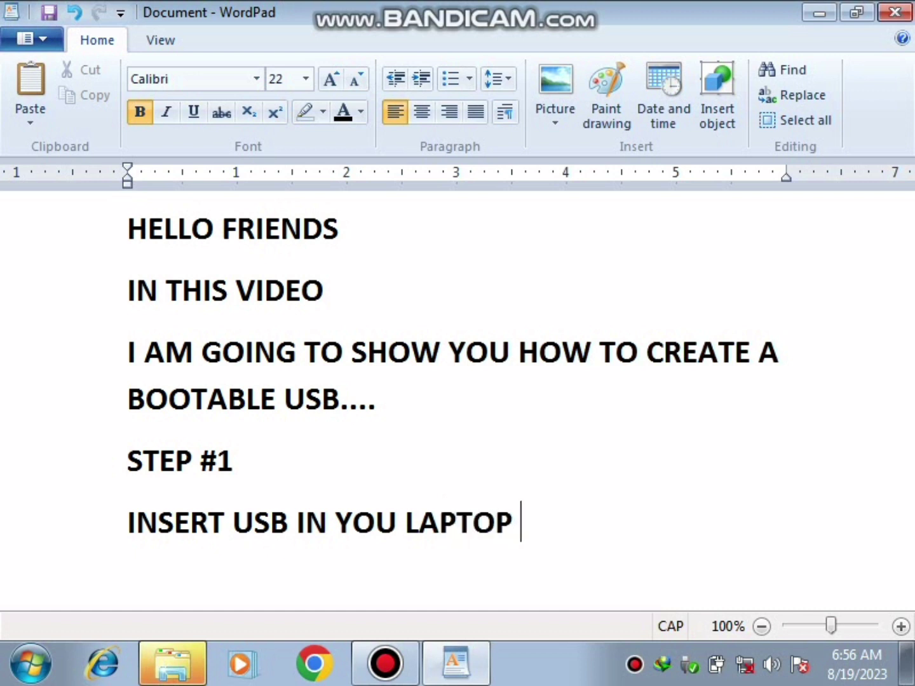
text(OR PC)
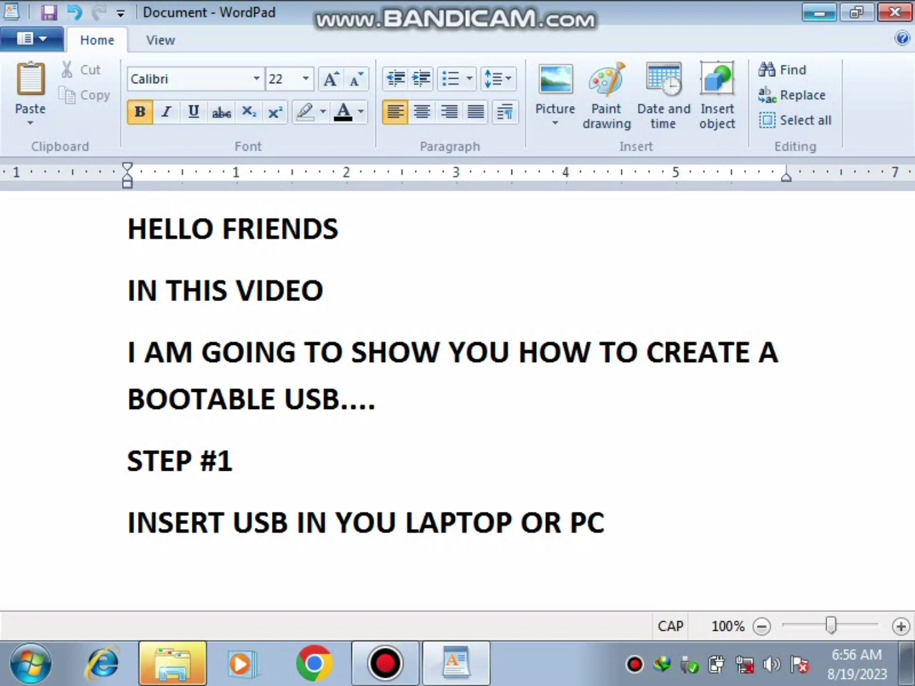
Quick-format the removable drive I Pictures (E:) from the Computer window, using the preset NTFS file system and 4096-byte allocation unit size
click(819, 12)
double_click(45, 169)
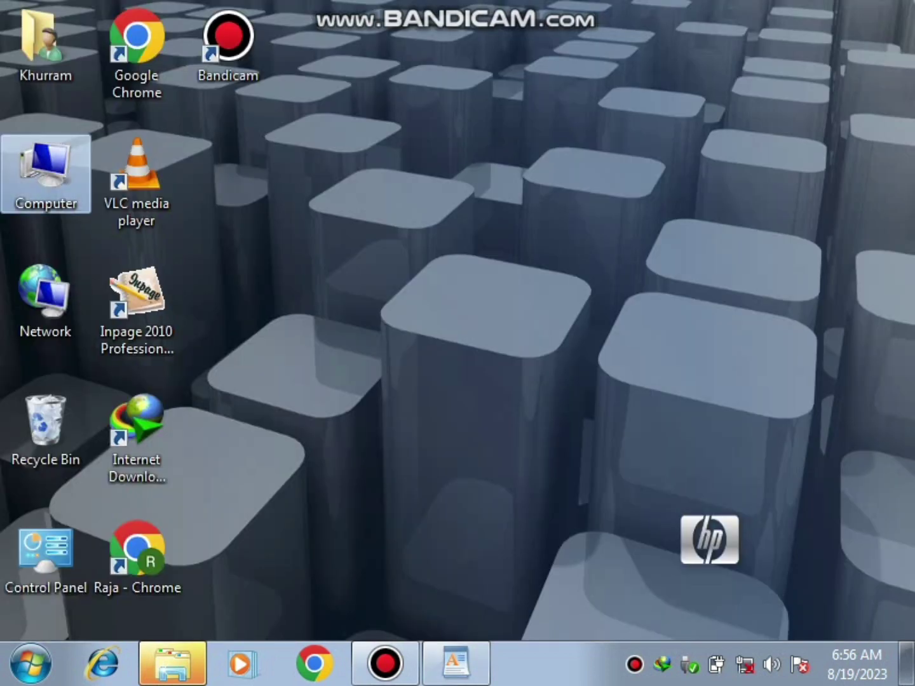
click(332, 343)
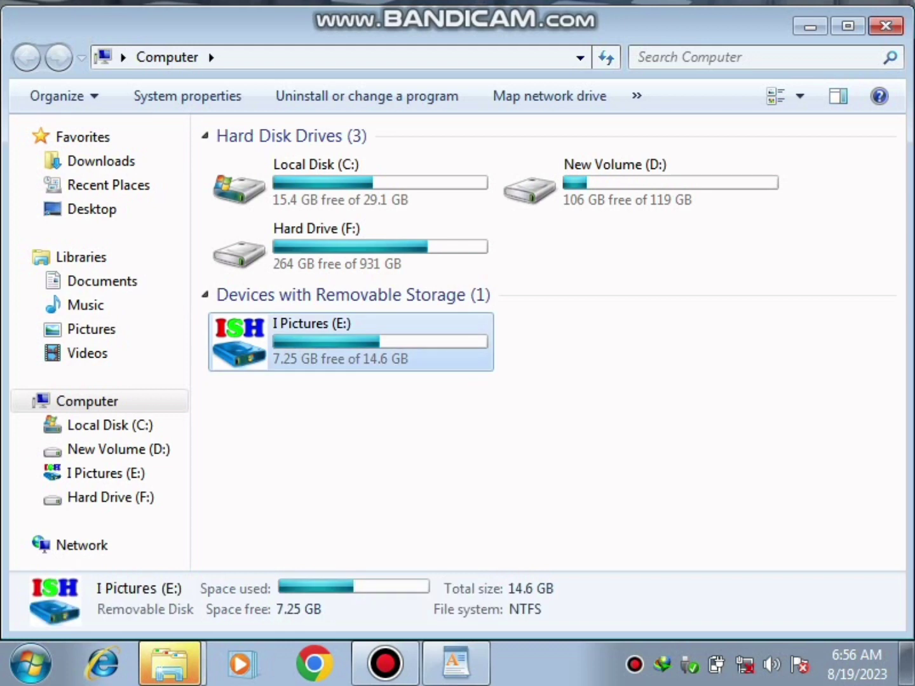
right_click(332, 343)
click(381, 446)
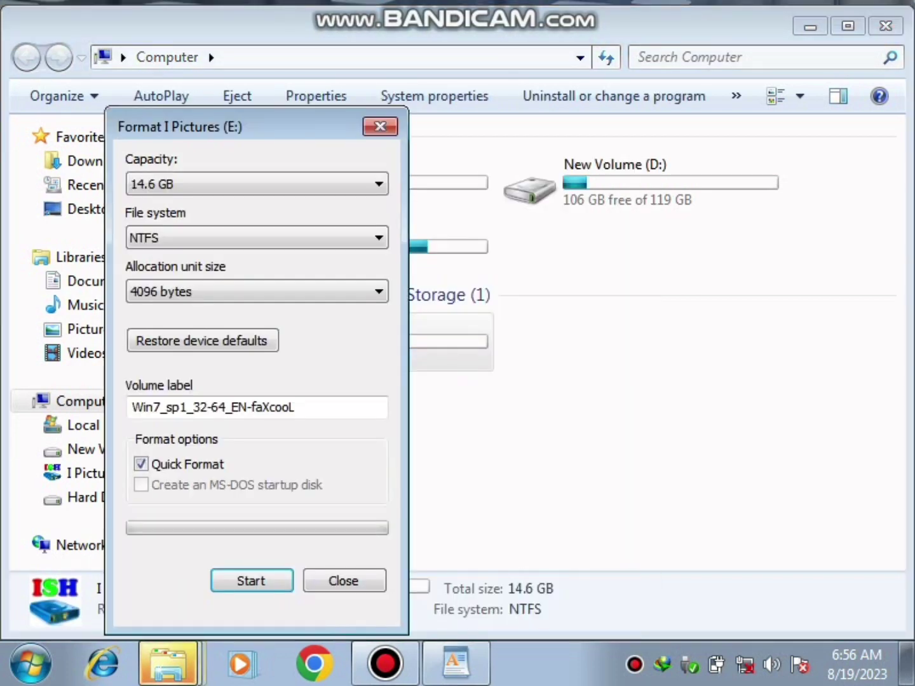
click(251, 581)
key(Return)
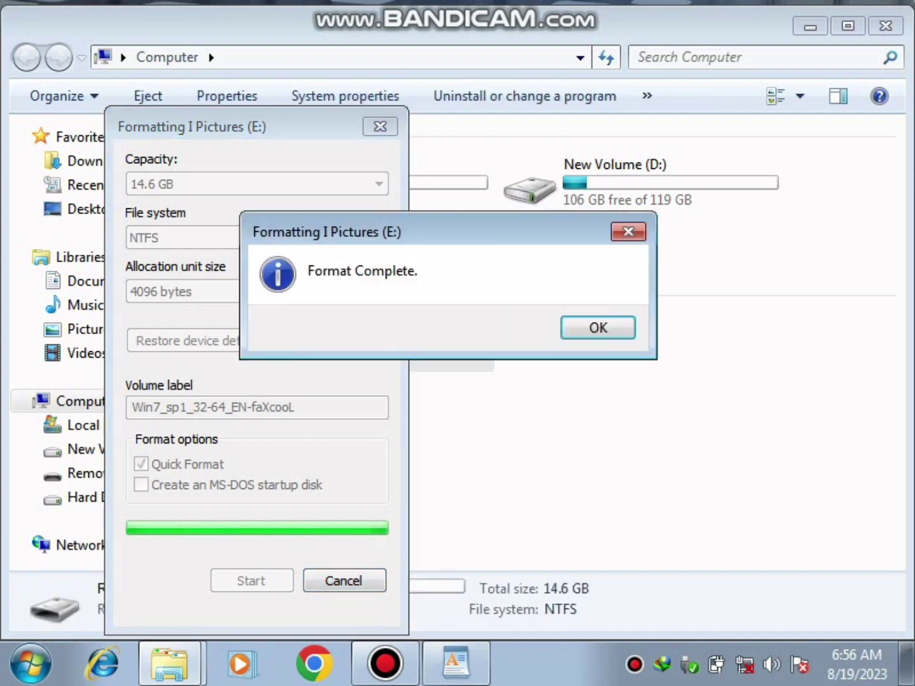
key(Return)
key(Return)
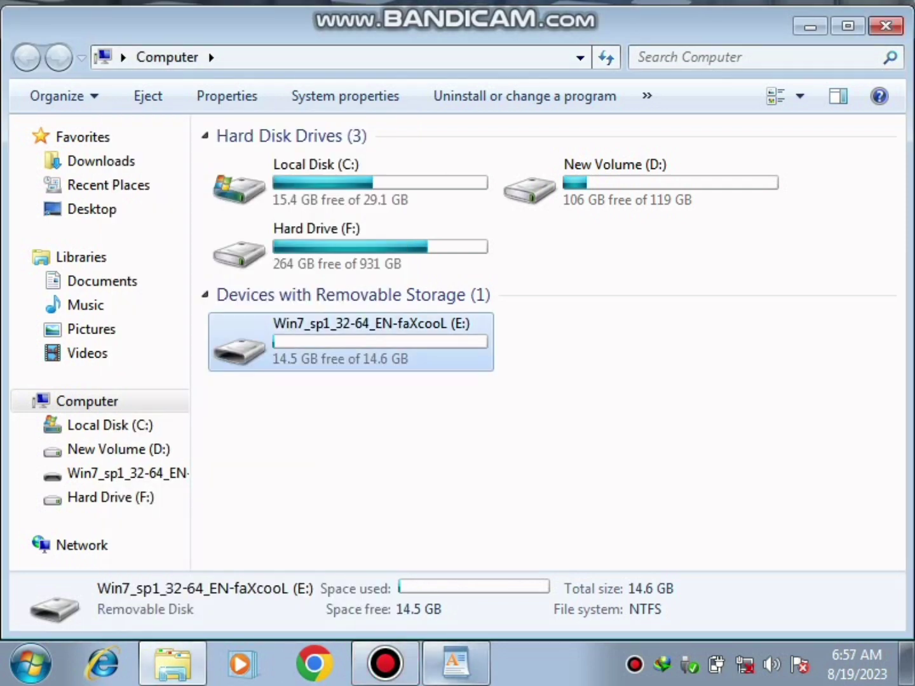
Switch to the WordPad document and add the lines "STEP #2" and "DOWNLOAD RUFUS EXE AND RUN IT" at the end
mouse_move(385, 663)
click(456, 663)
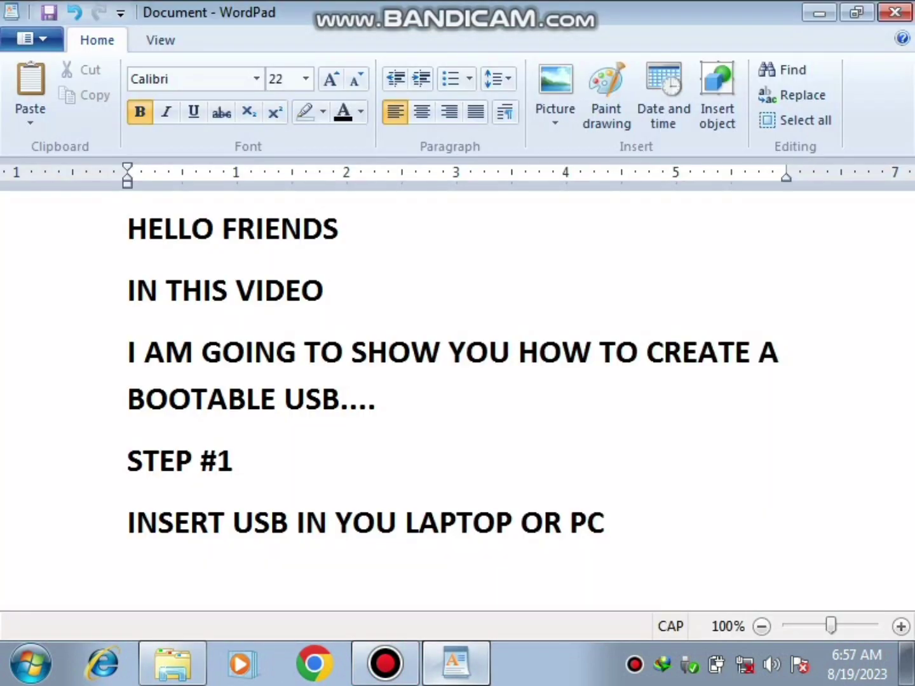
key(Return)
text(STEP)
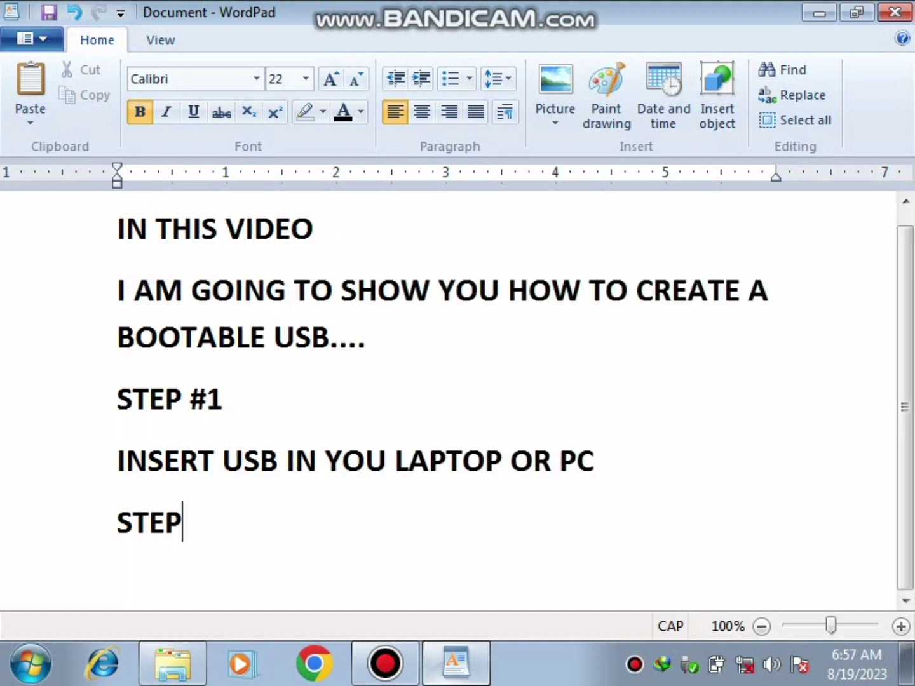
text( #2)
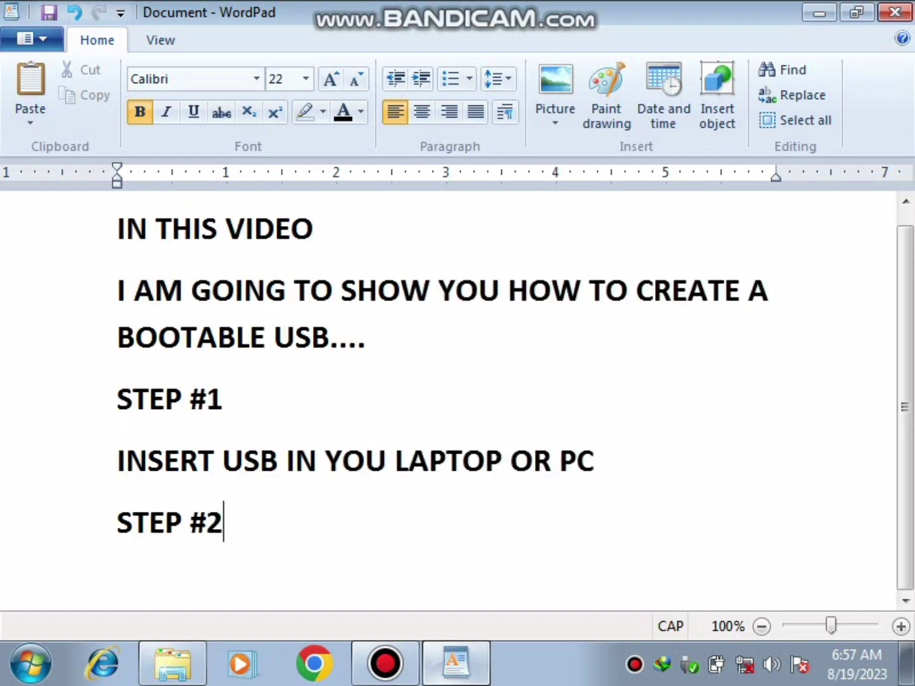
key(Return)
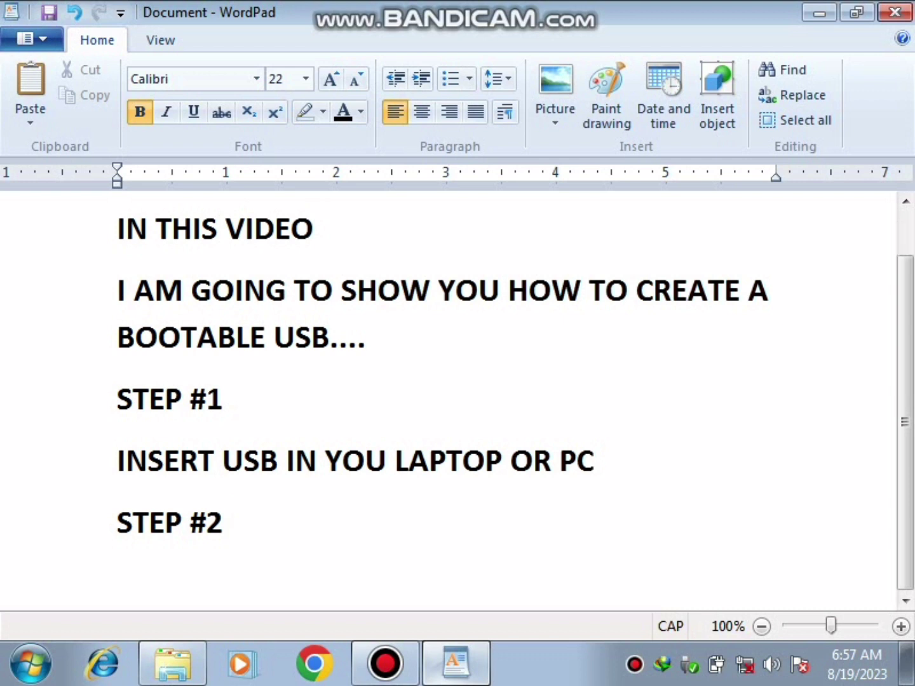
text(DOWNLO)
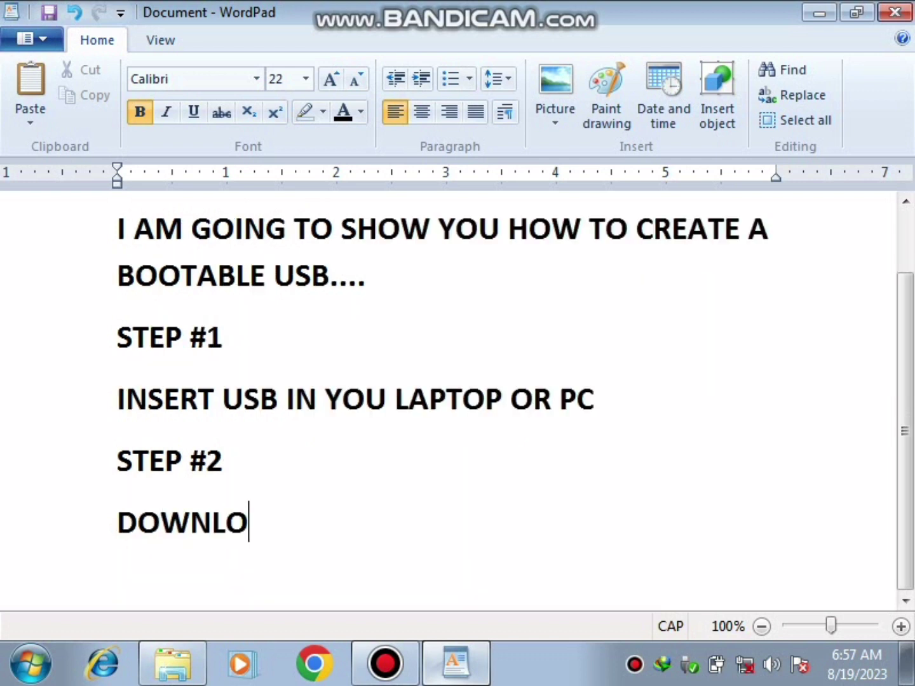
text(AD RU)
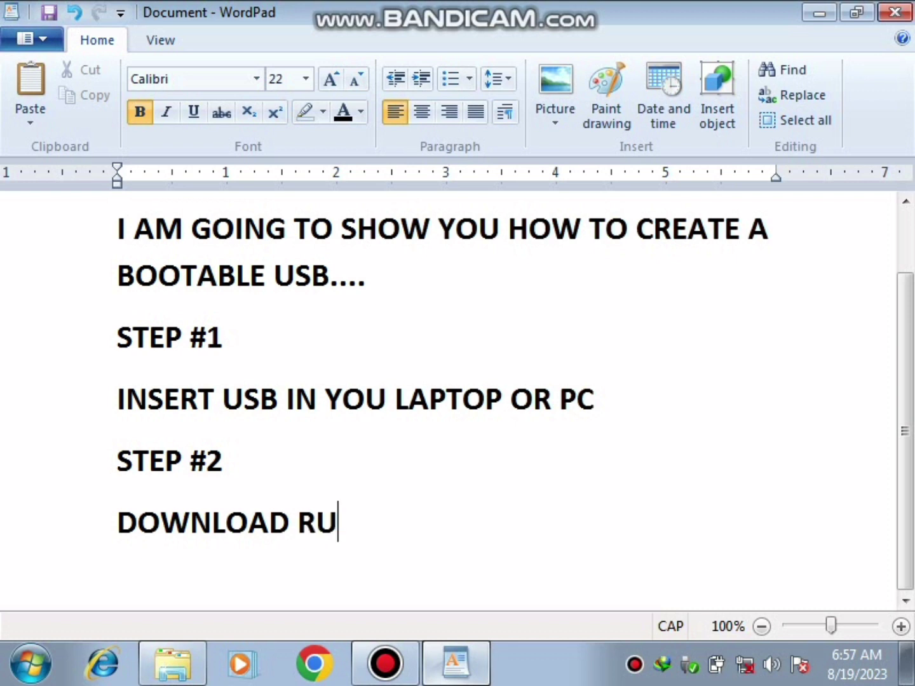
text(FUS )
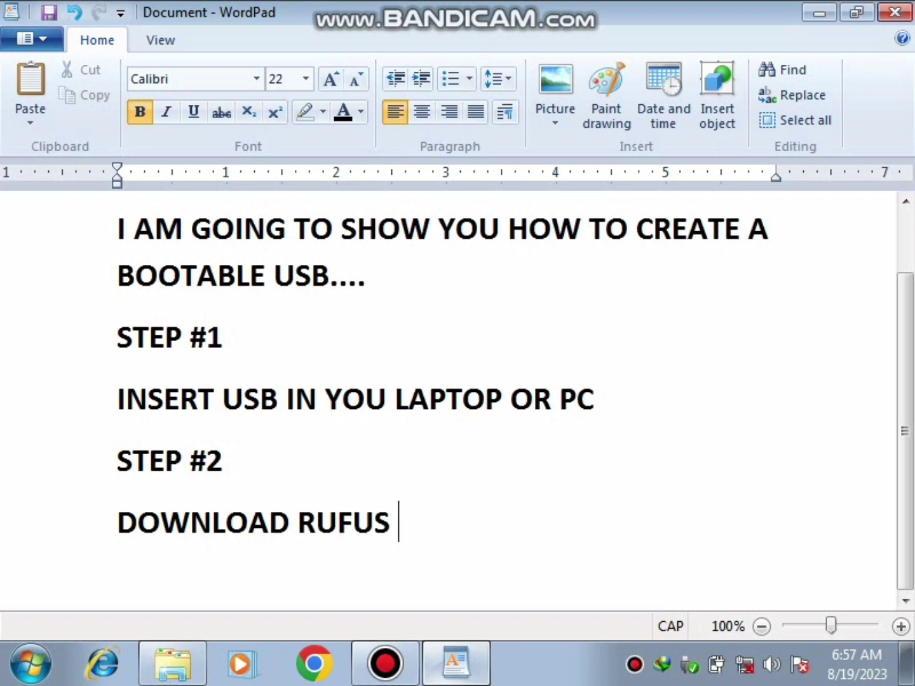
text(EXE)
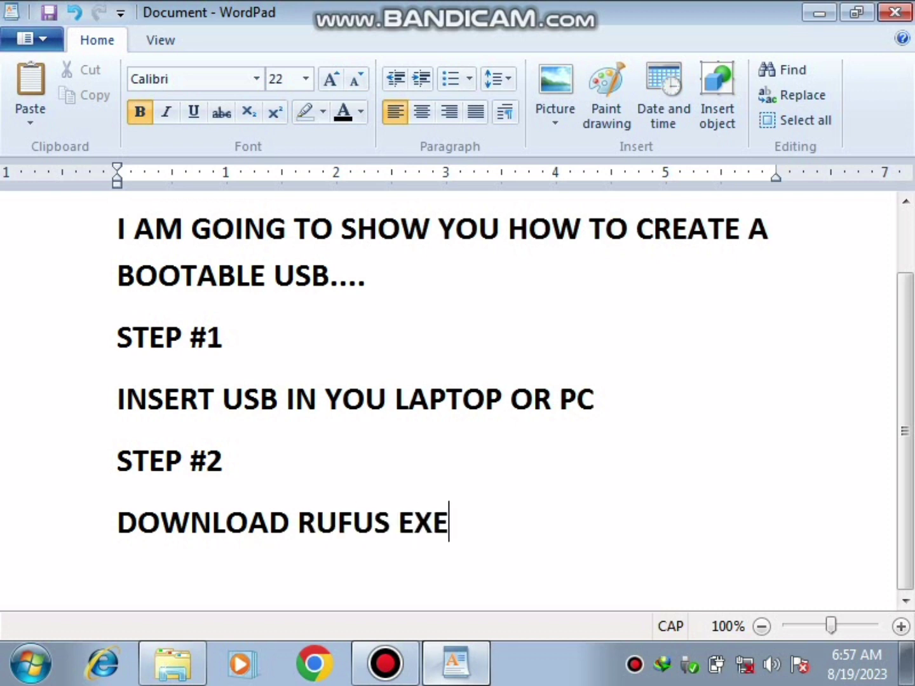
text( AND )
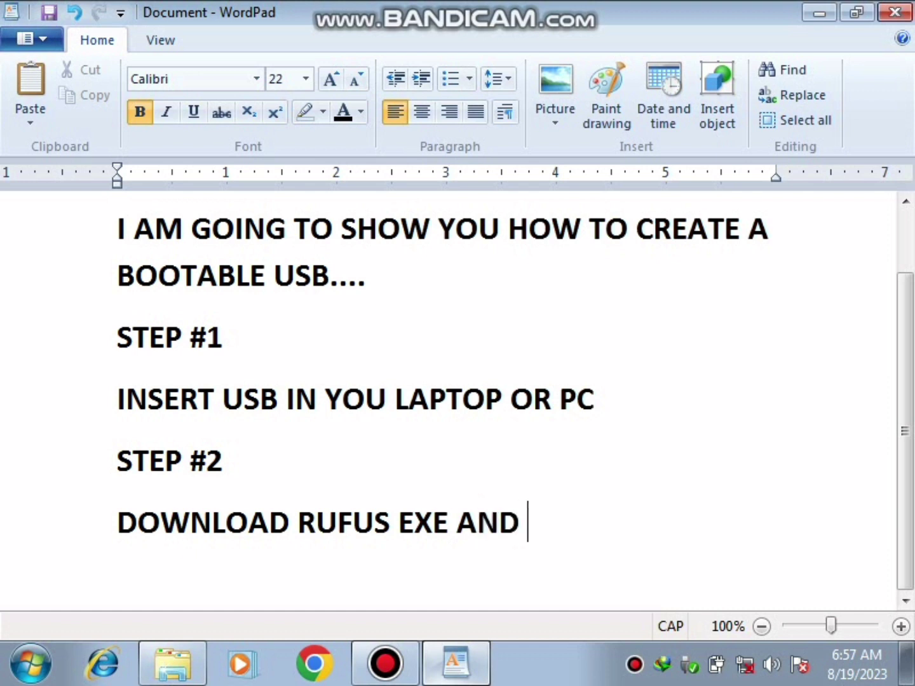
text(RUN IT)
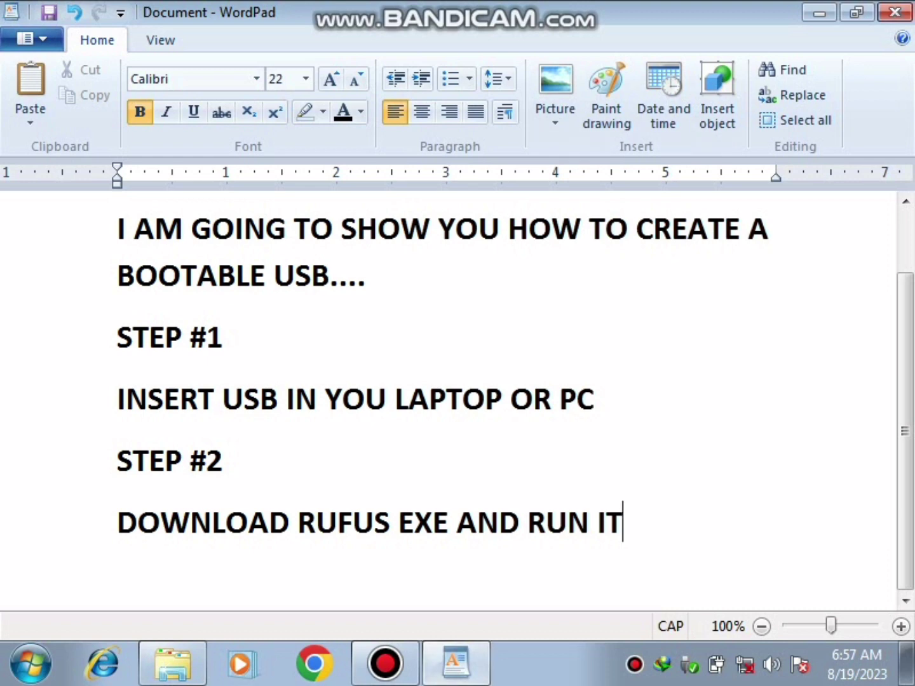
Switch to the Computer window, open Hard Drive (F:) and refresh its folder view
key(alt+Tab)
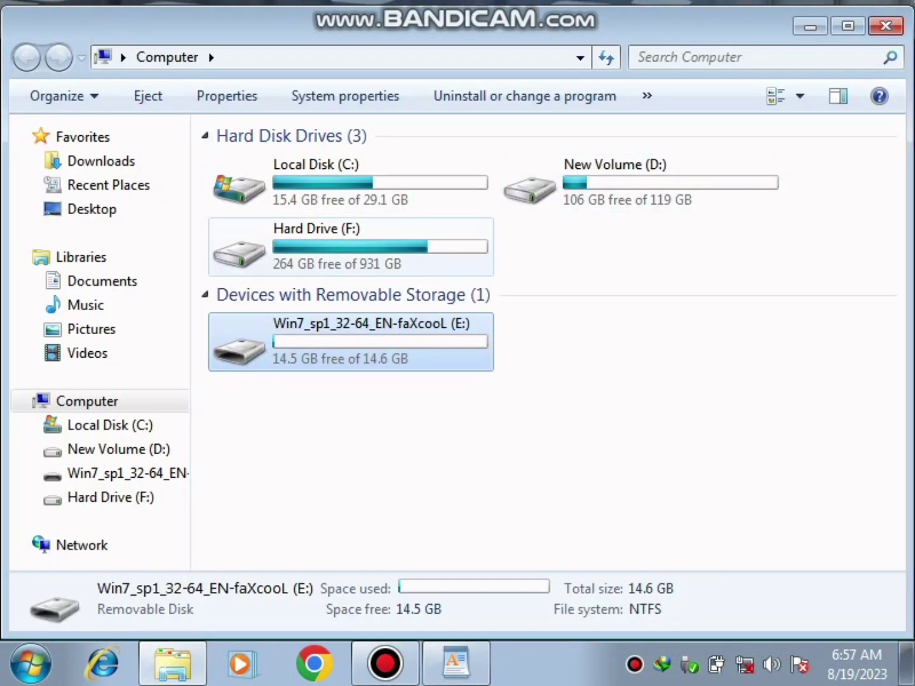
click(349, 248)
double_click(349, 248)
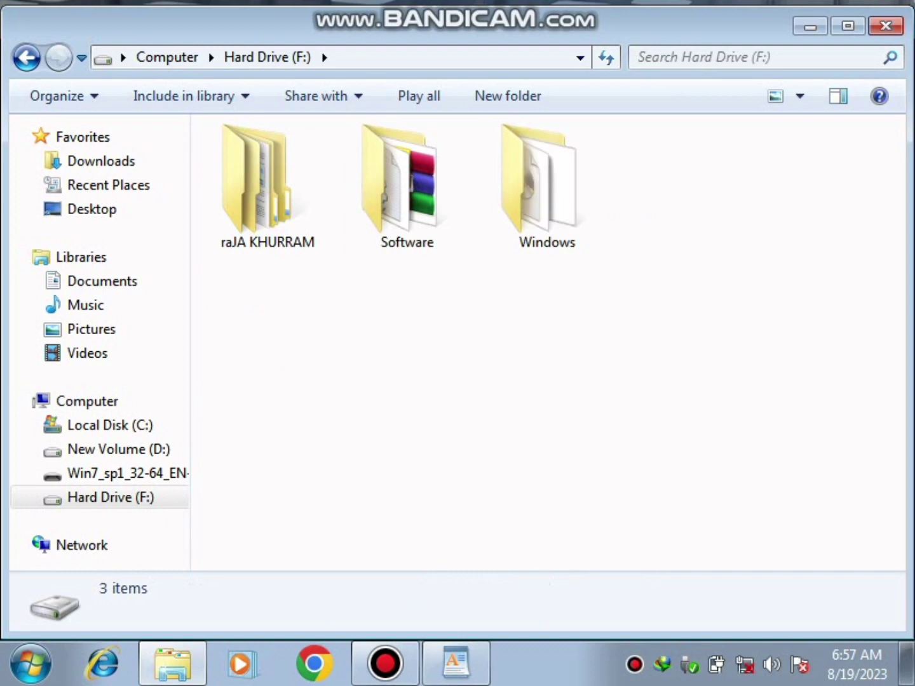
right_click(503, 349)
click(563, 136)
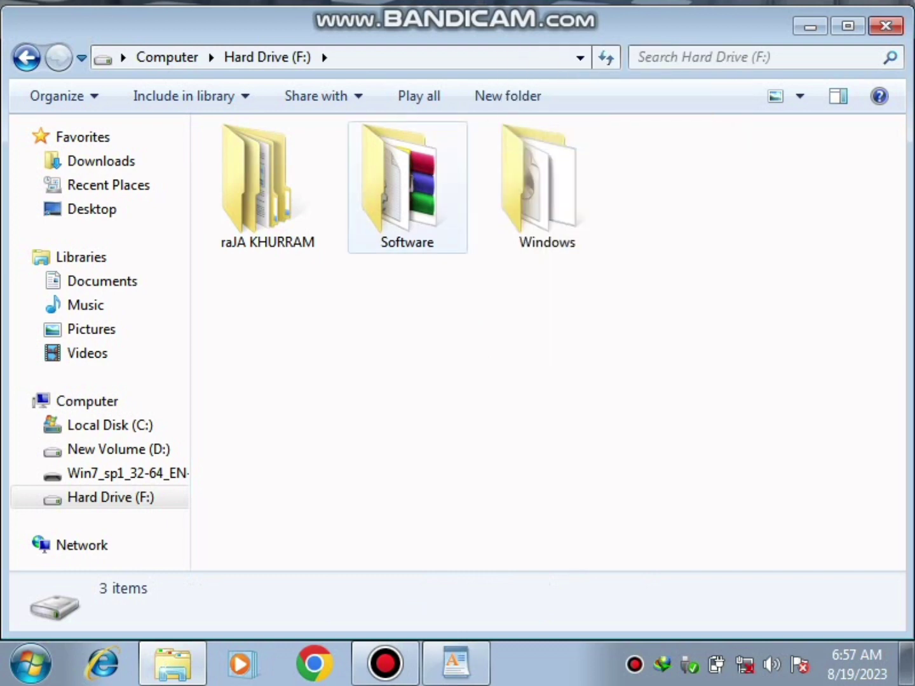
double_click(407, 184)
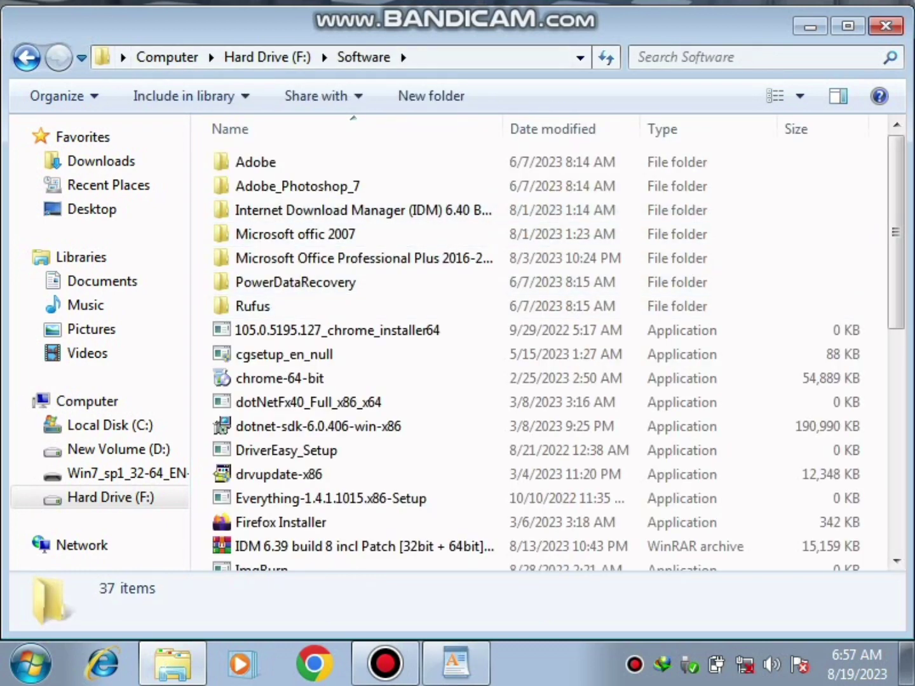
click(26, 58)
right_click(500, 327)
click(547, 419)
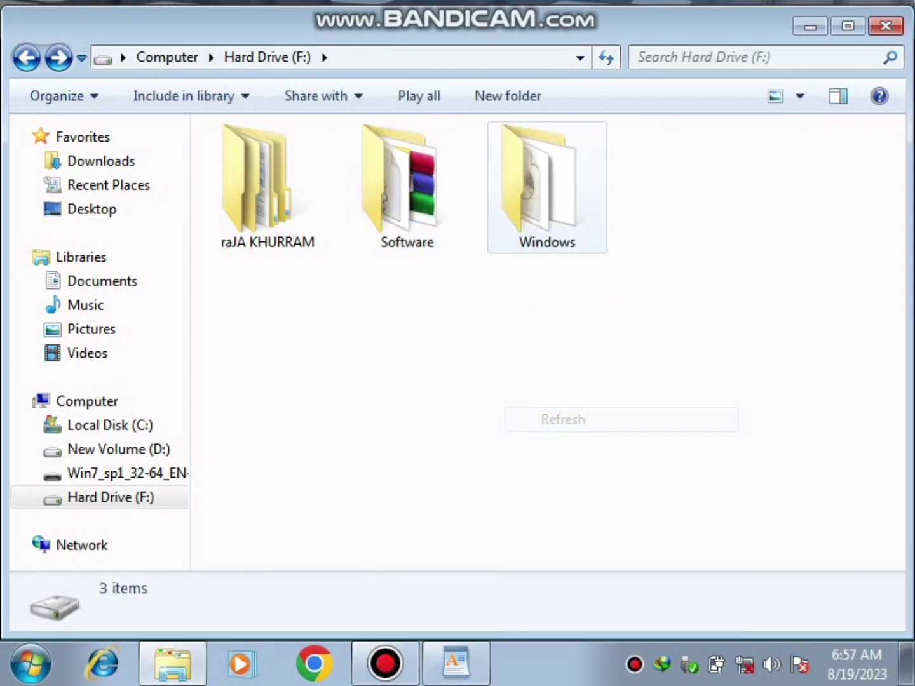
Run rufus-3.21p from the Windows folder as administrator and allow it to check for application updates online
double_click(546, 184)
click(270, 162)
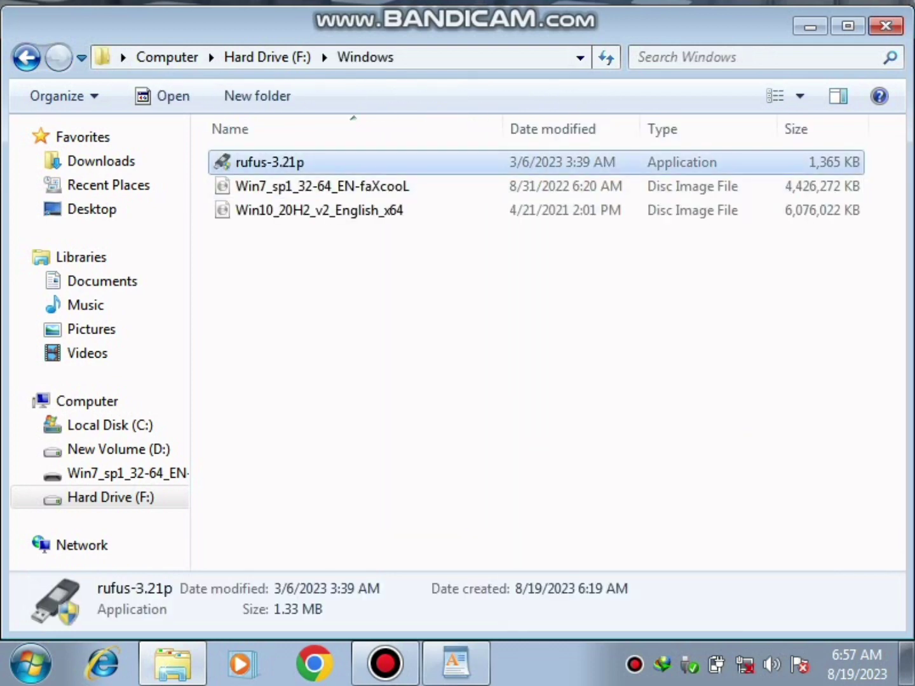
right_click(293, 156)
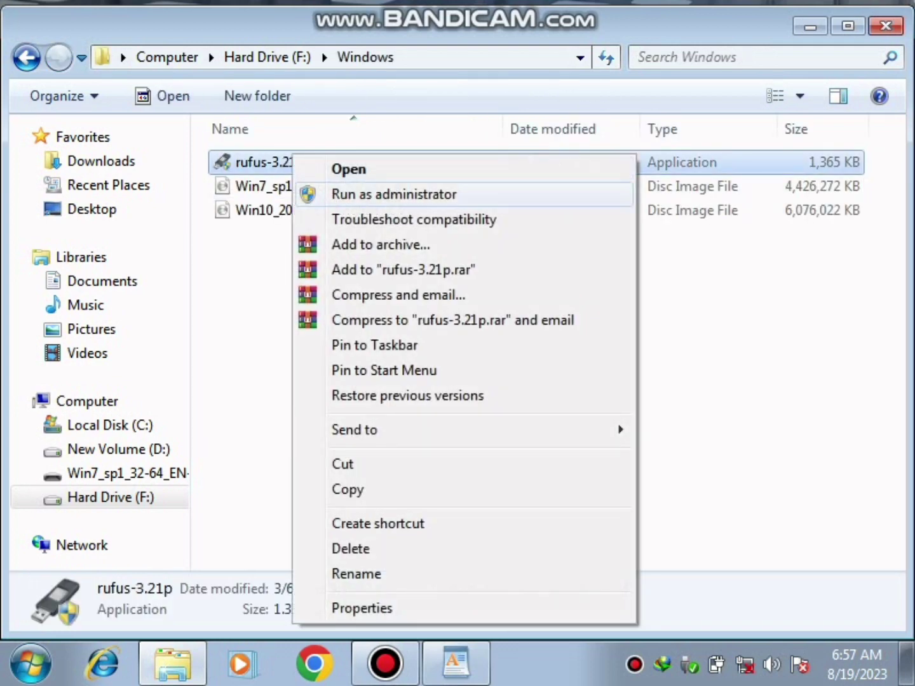
click(378, 192)
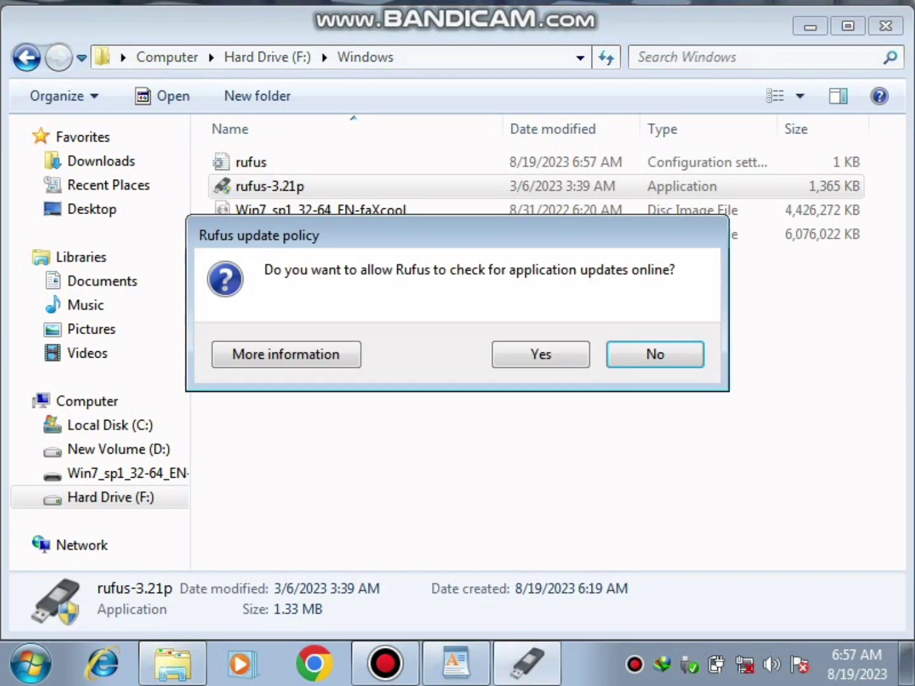
click(541, 354)
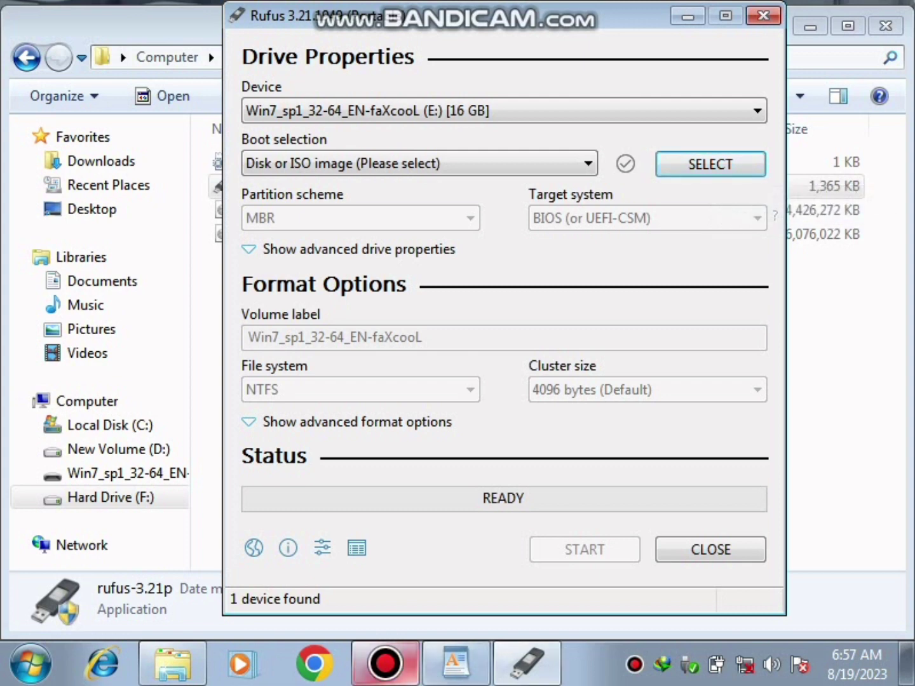
Return to the WordPad document and add the lines "STEP #3" and "DOWNLOAD WINDOWS ISO IMAGE"
click(456, 663)
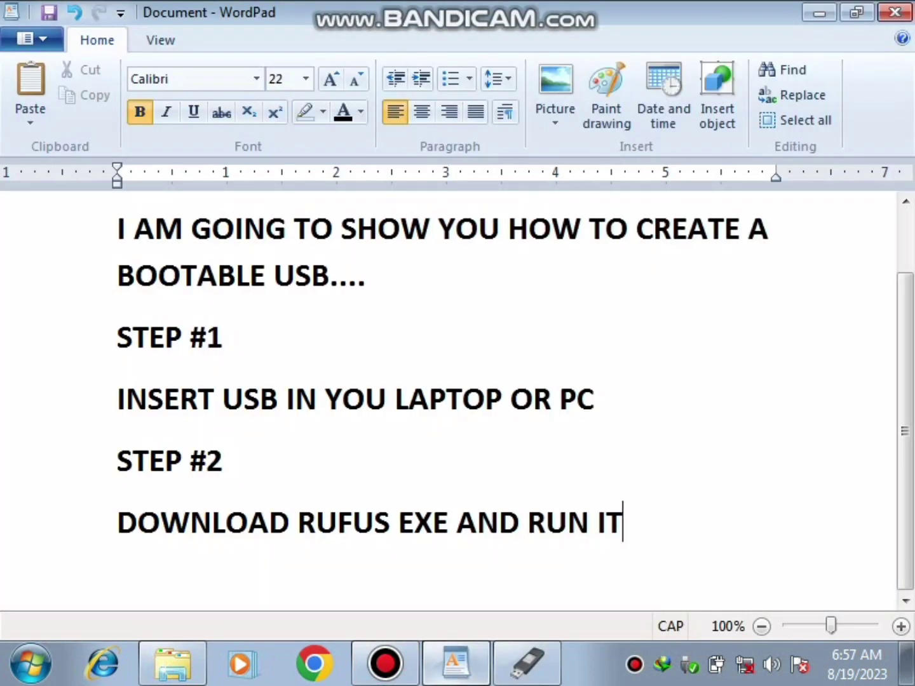
key(Return)
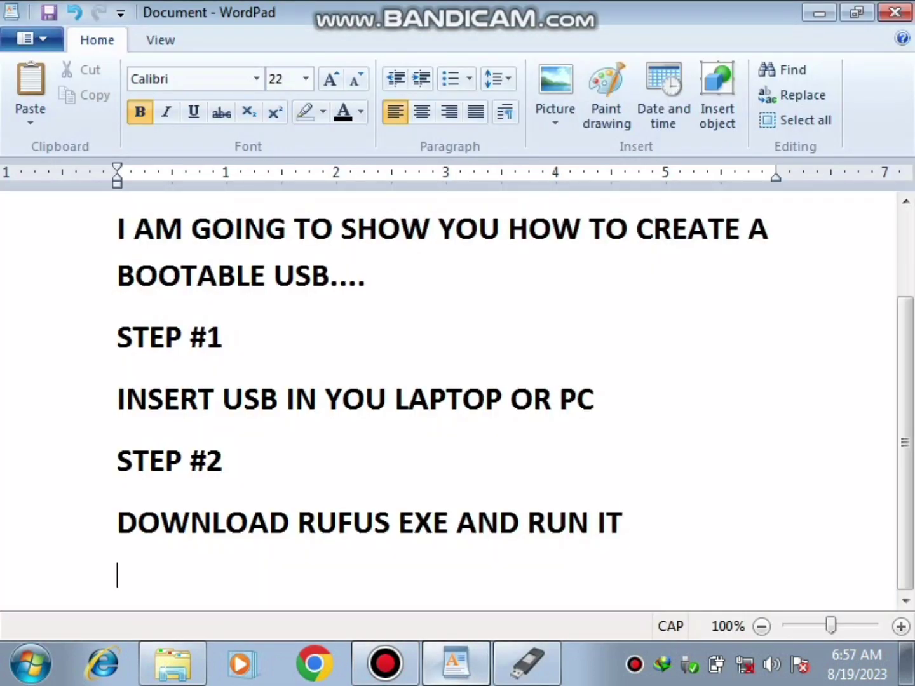
text(#)
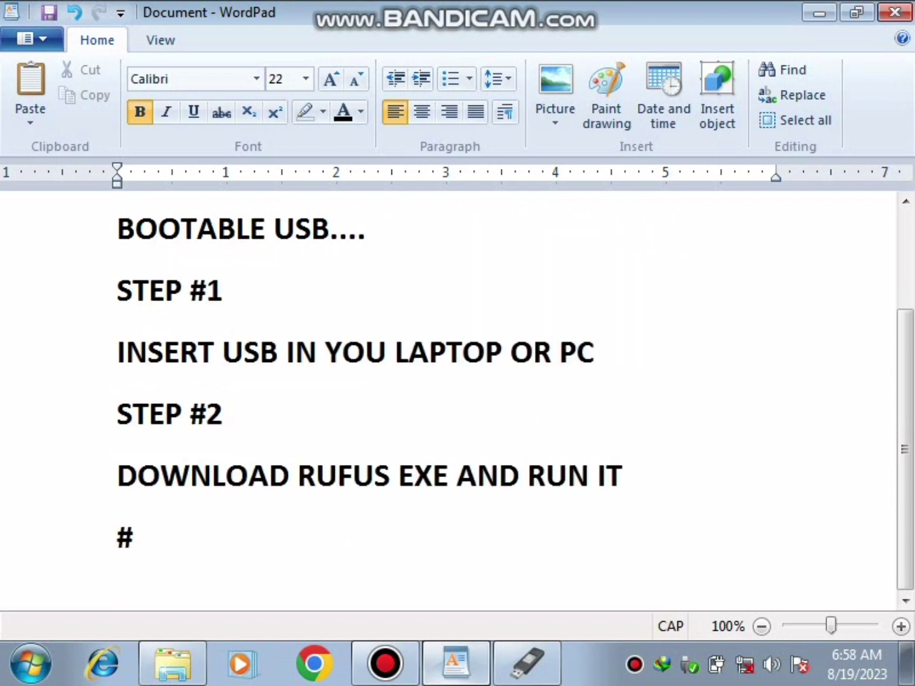
key(BackSpace)
text(STEP )
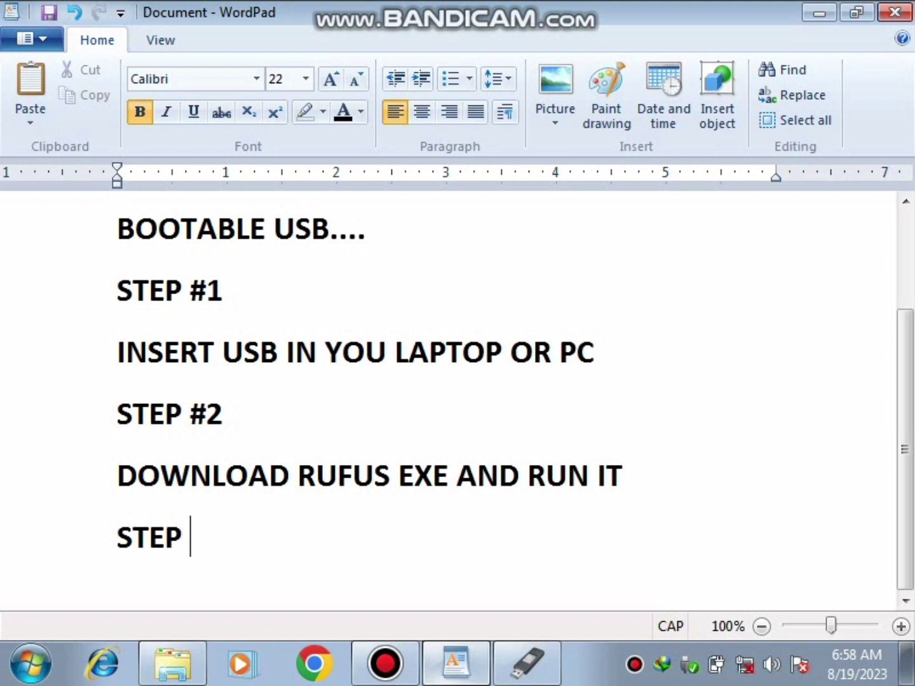
text(#3)
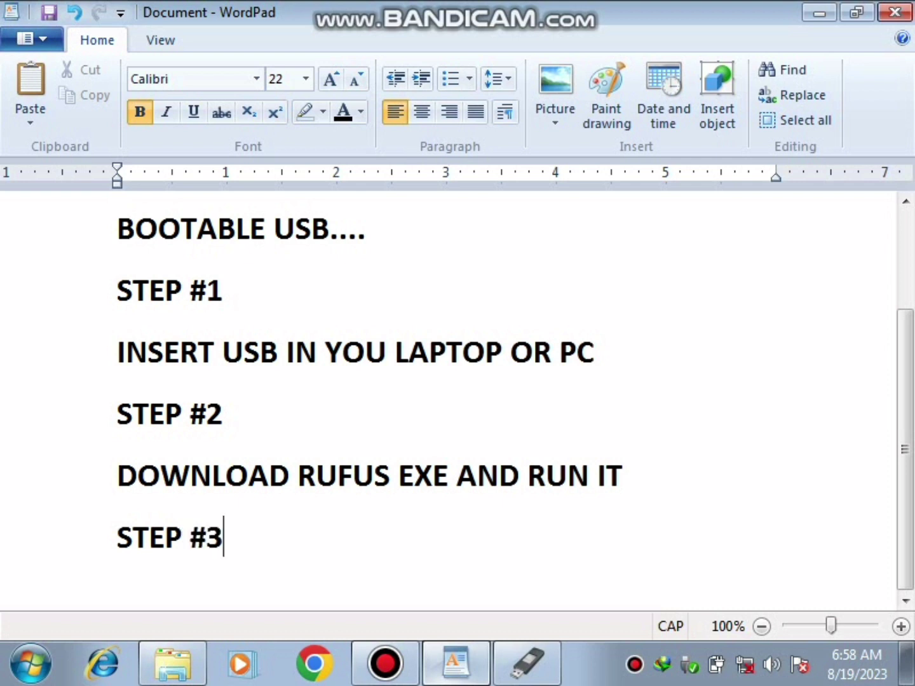
key(Return)
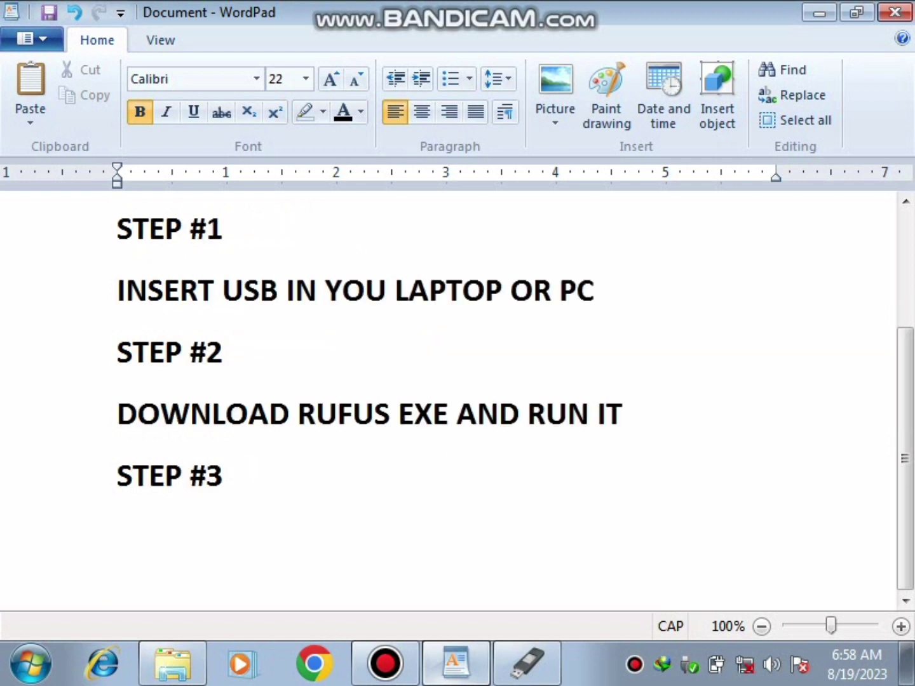
text(DOWNLO)
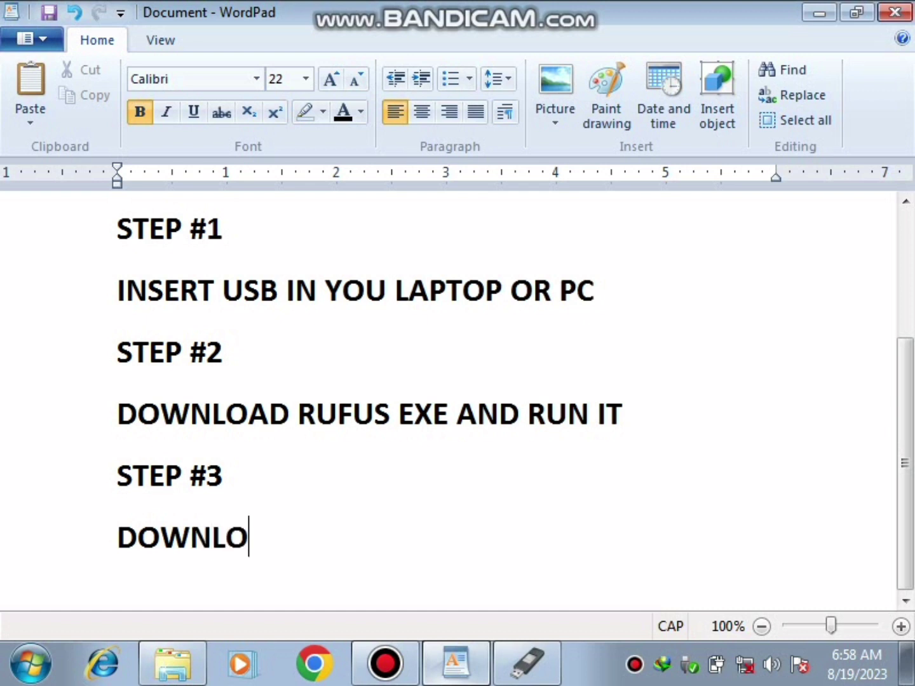
text(AD WIN)
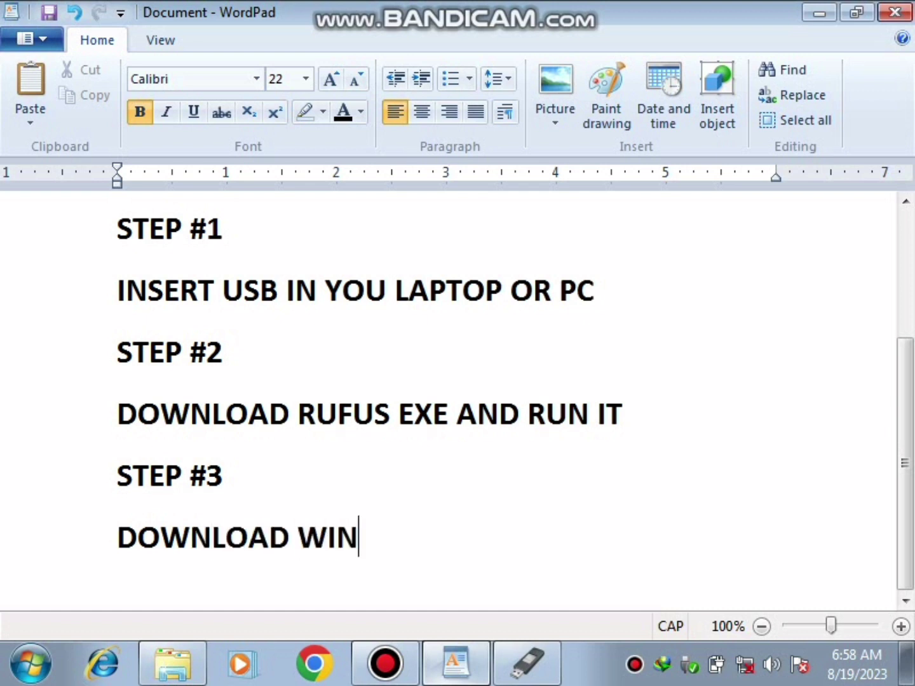
text(DOWS IS)
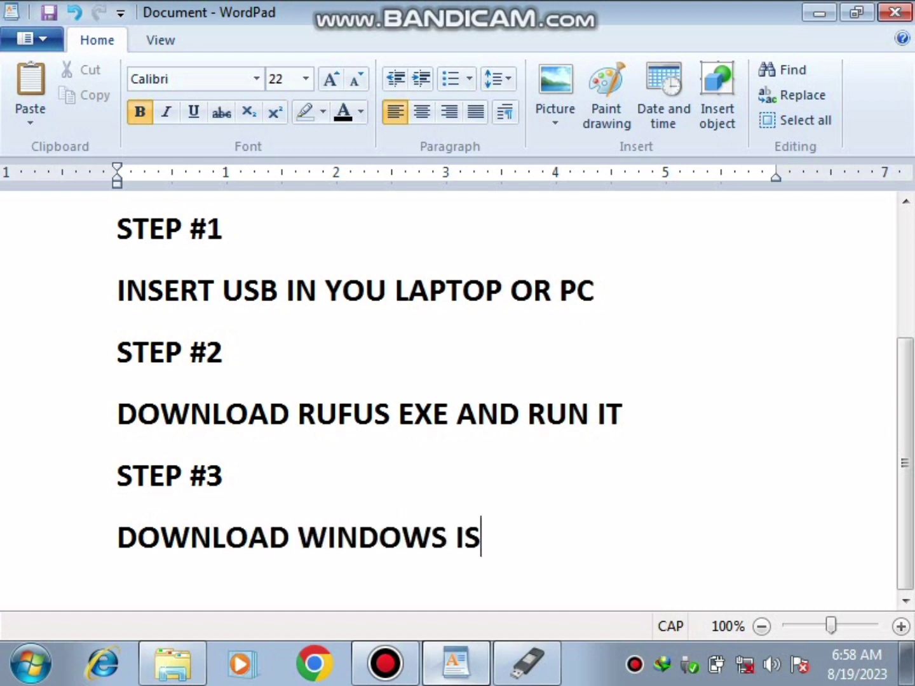
text(O IMG)
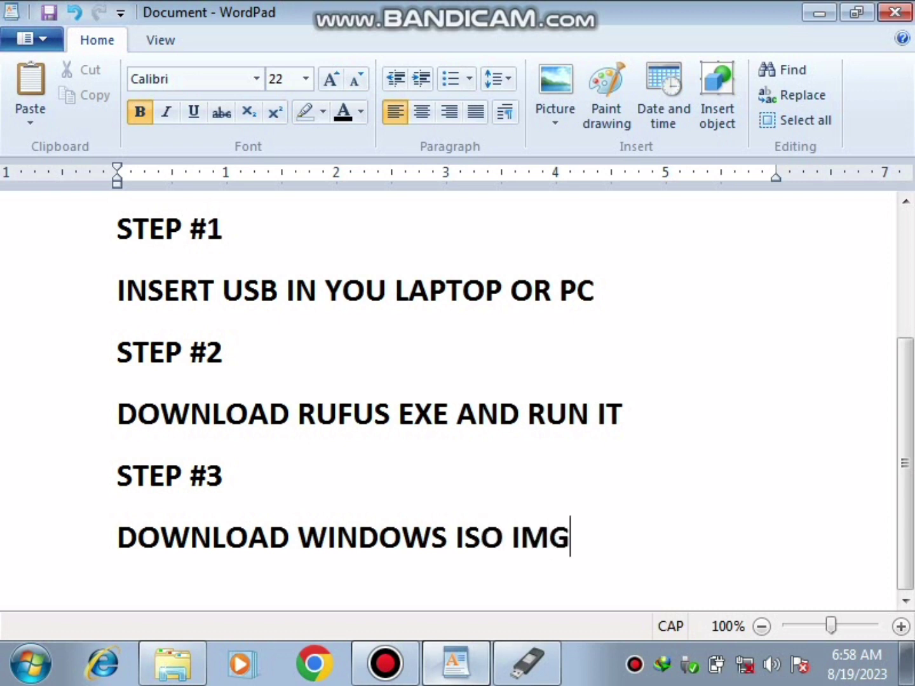
key(BackSpace)
text(AGE)
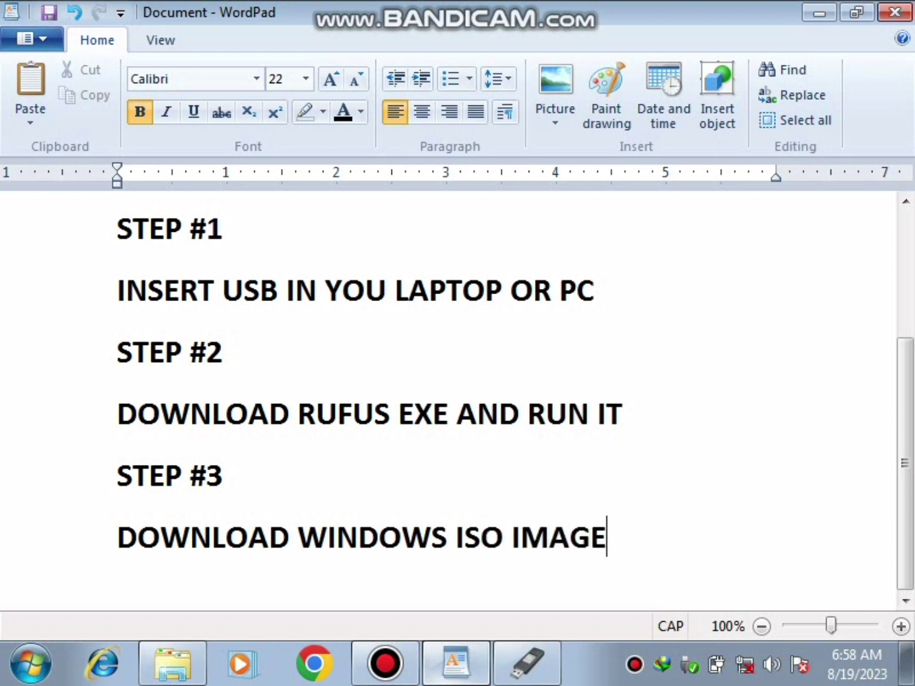
Add the line "I HAVE ALREADY DOWNLOADED THESE" at the end of the document
key(Return)
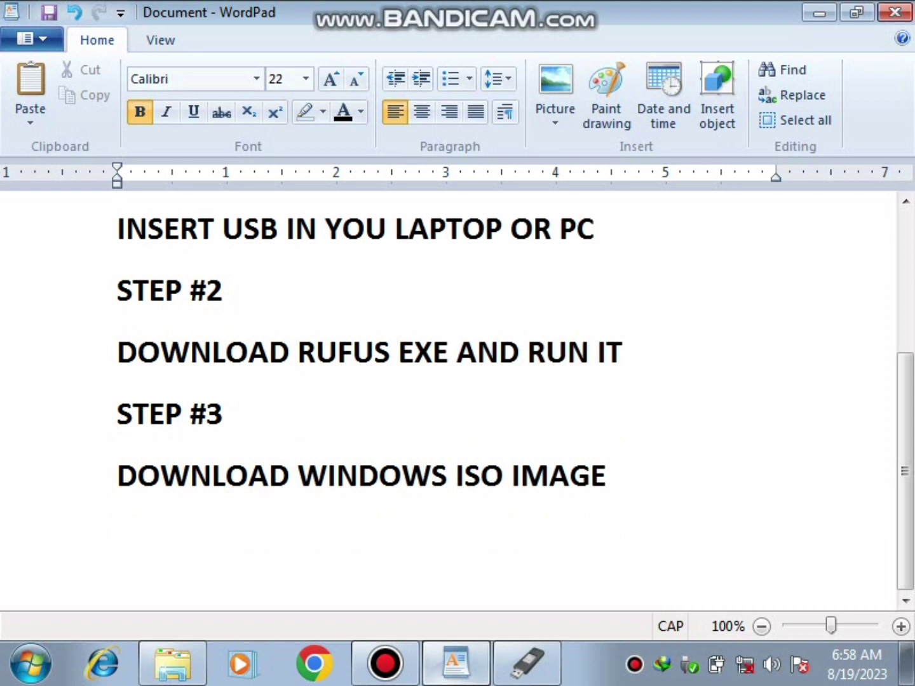
text(I HAVE AL)
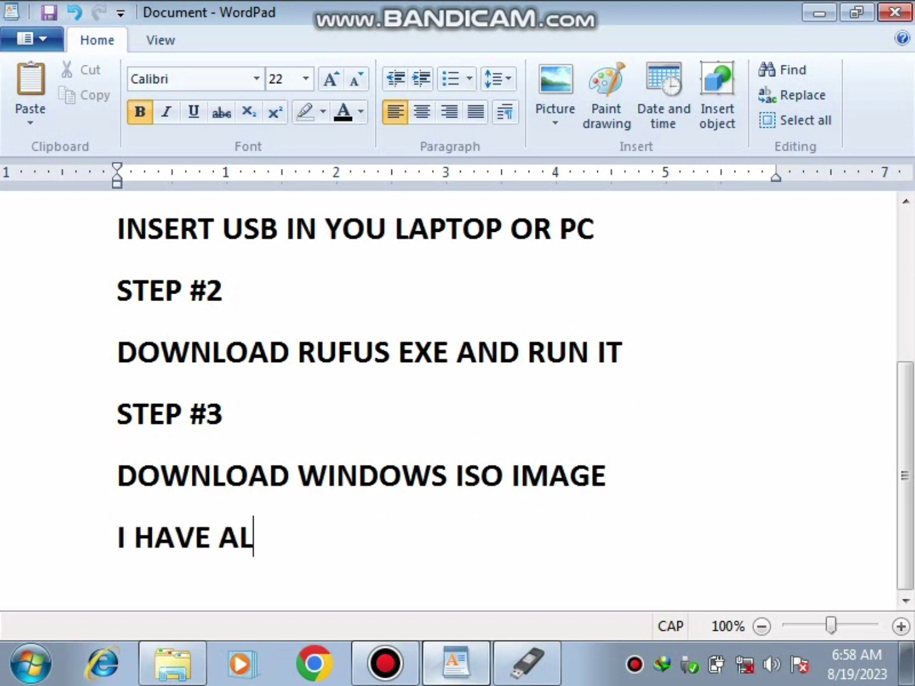
text(READY )
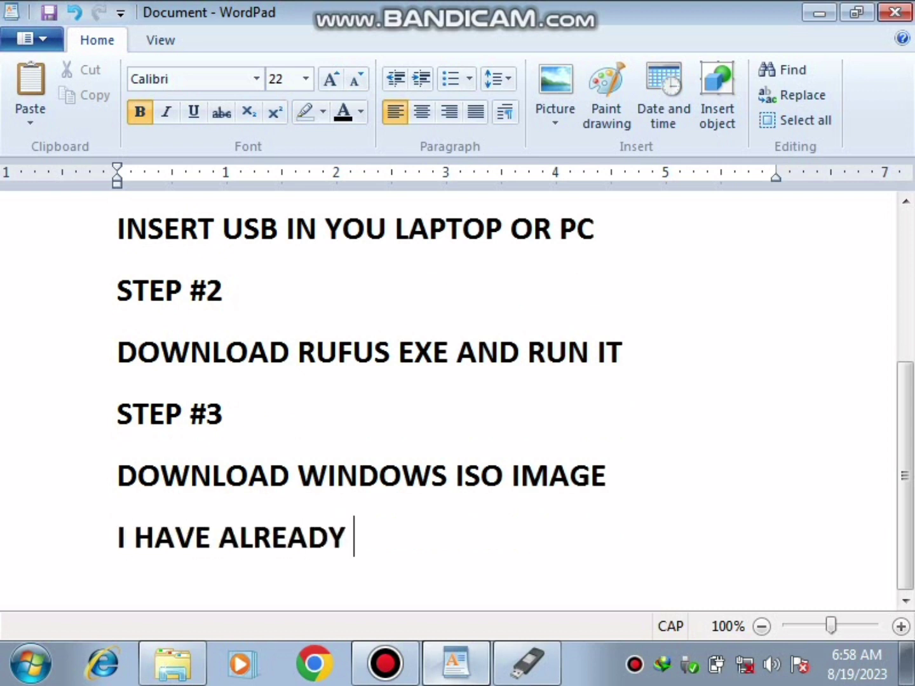
text(DOWNL)
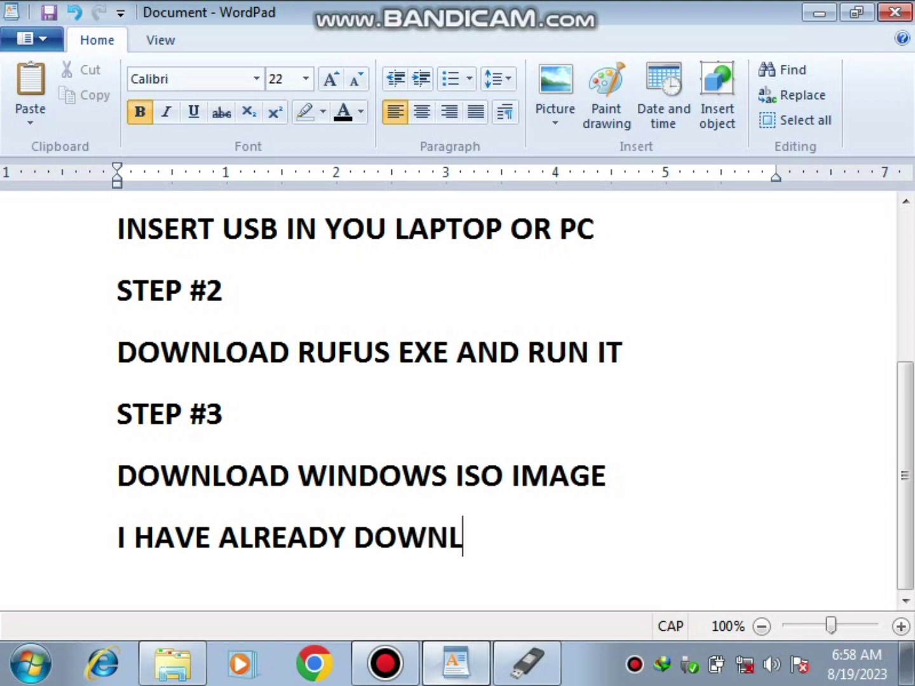
text(OADE)
text(D THE)
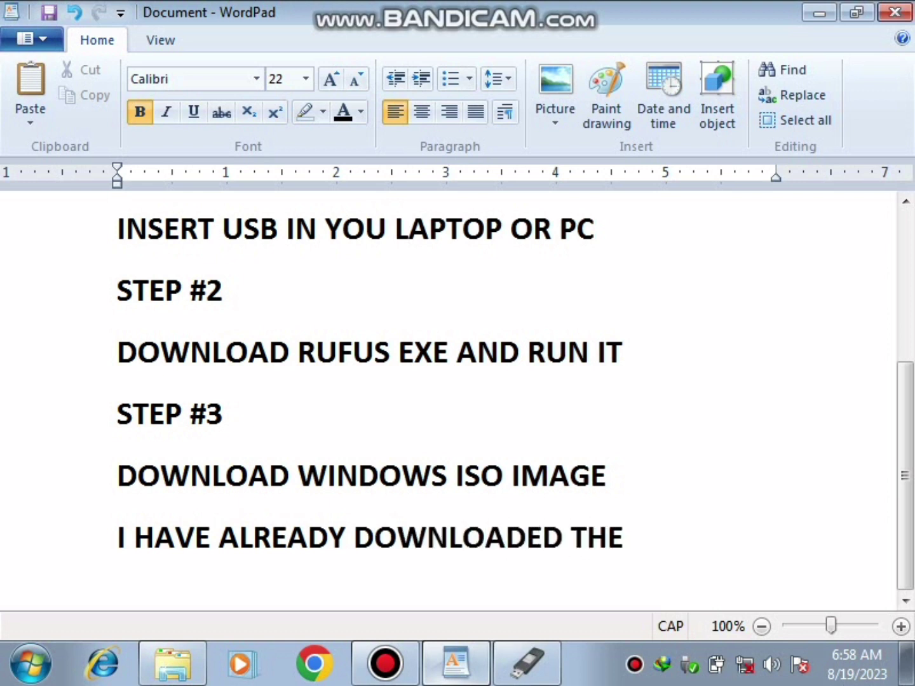
text(SE)
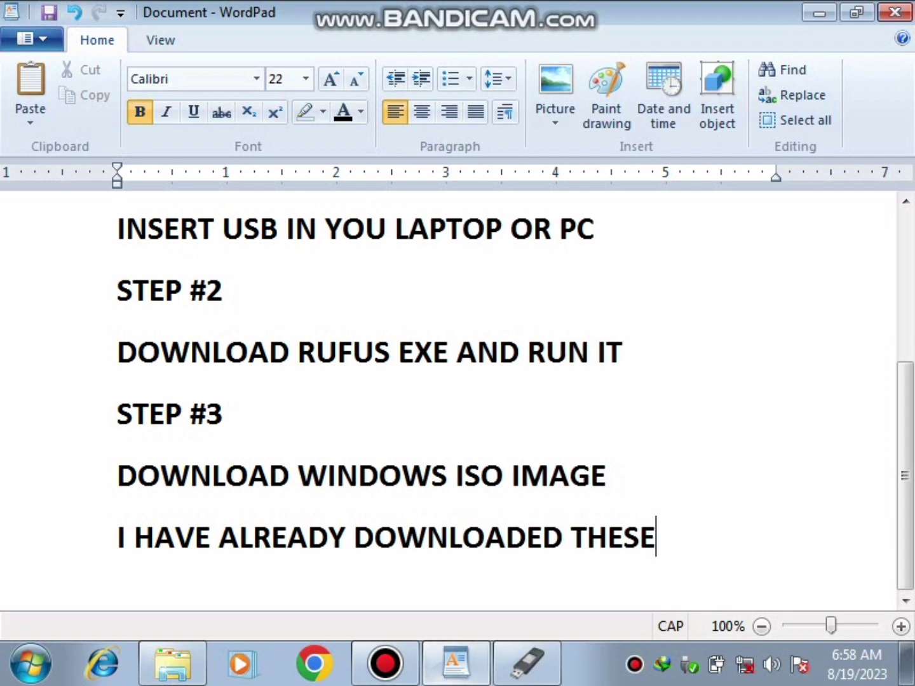
Switch to Rufus and choose the disk image Win7_sp1_32-64_EN-faXcooL from the Windows folder on Hard Drive (F:) for the boot selection
click(820, 13)
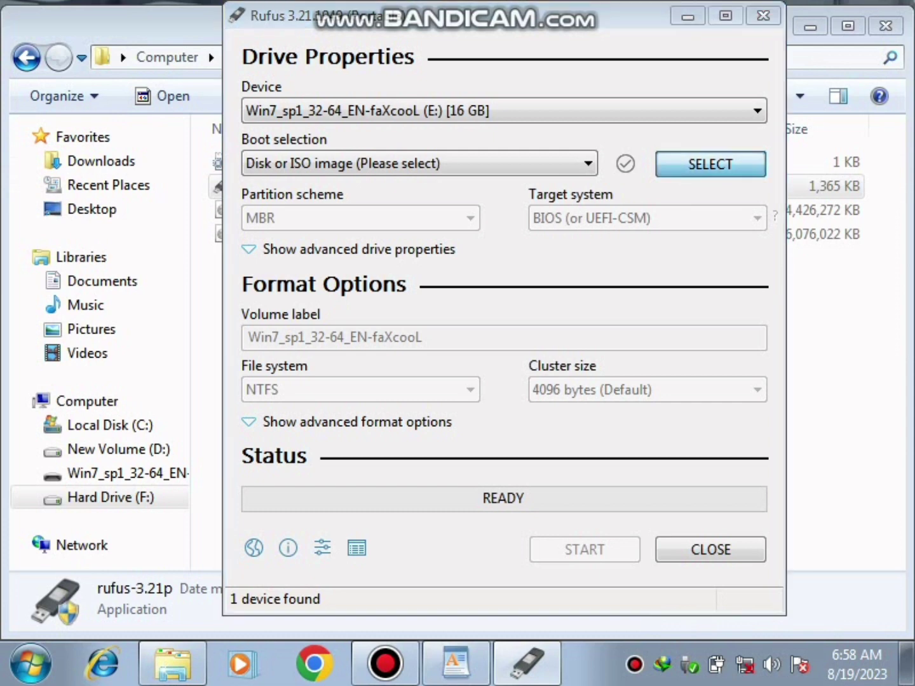
click(710, 164)
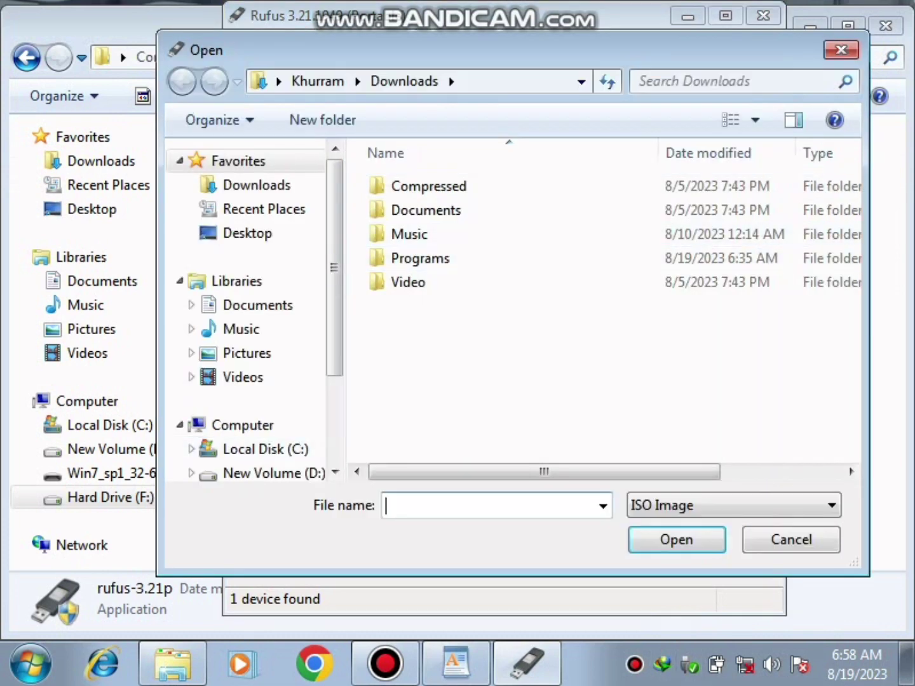
click(274, 473)
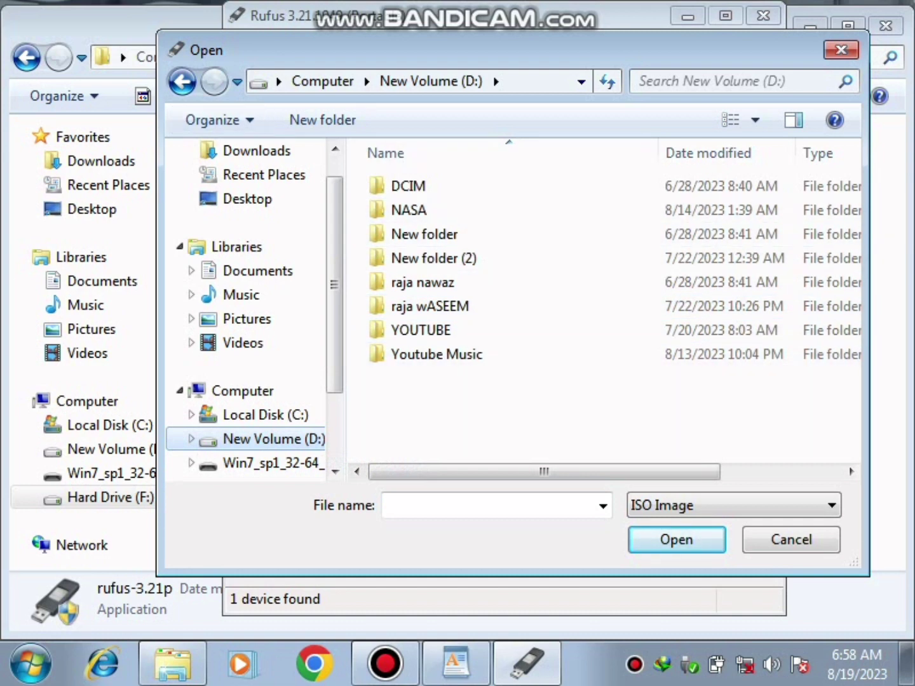
click(182, 82)
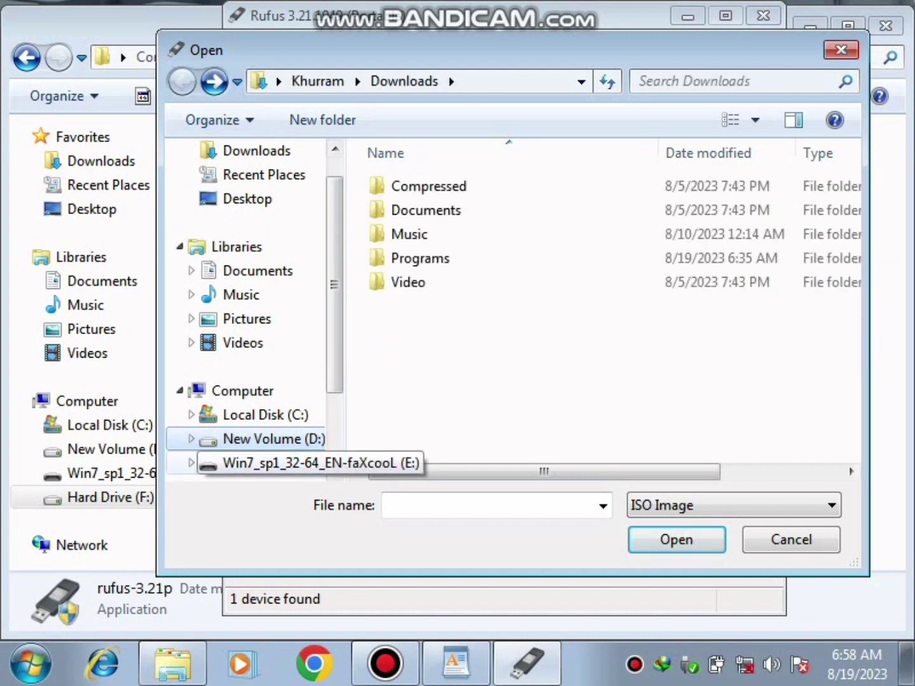
scroll(254, 407, down, 1)
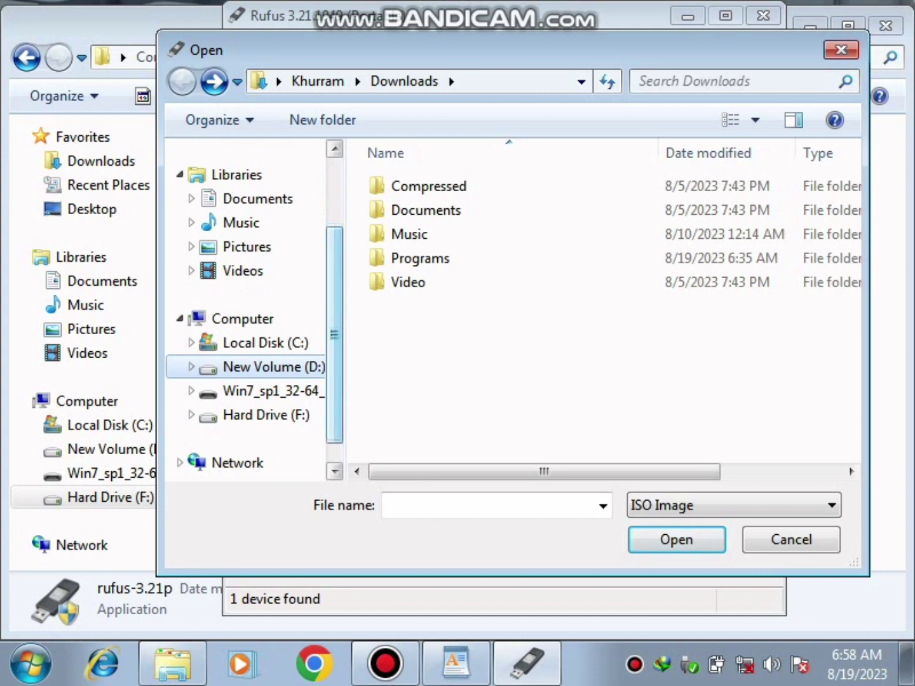
click(266, 414)
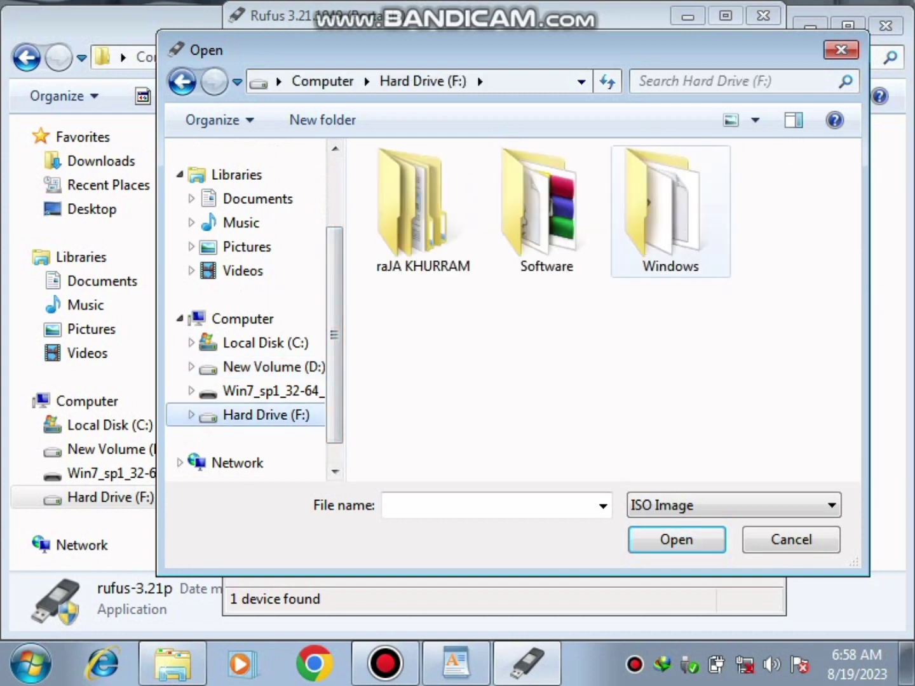
click(671, 210)
double_click(670, 210)
click(477, 185)
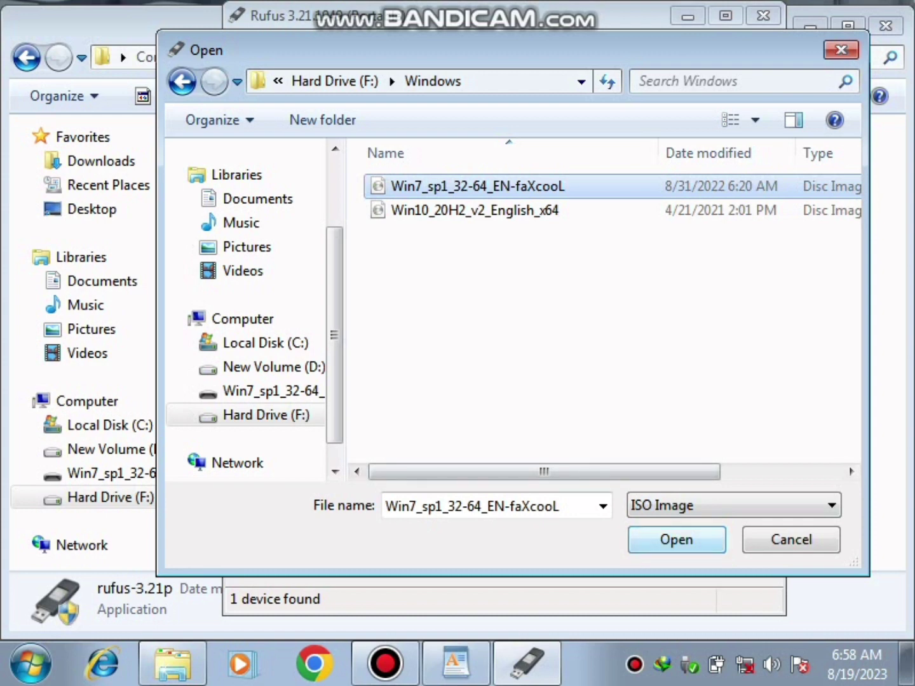
click(676, 539)
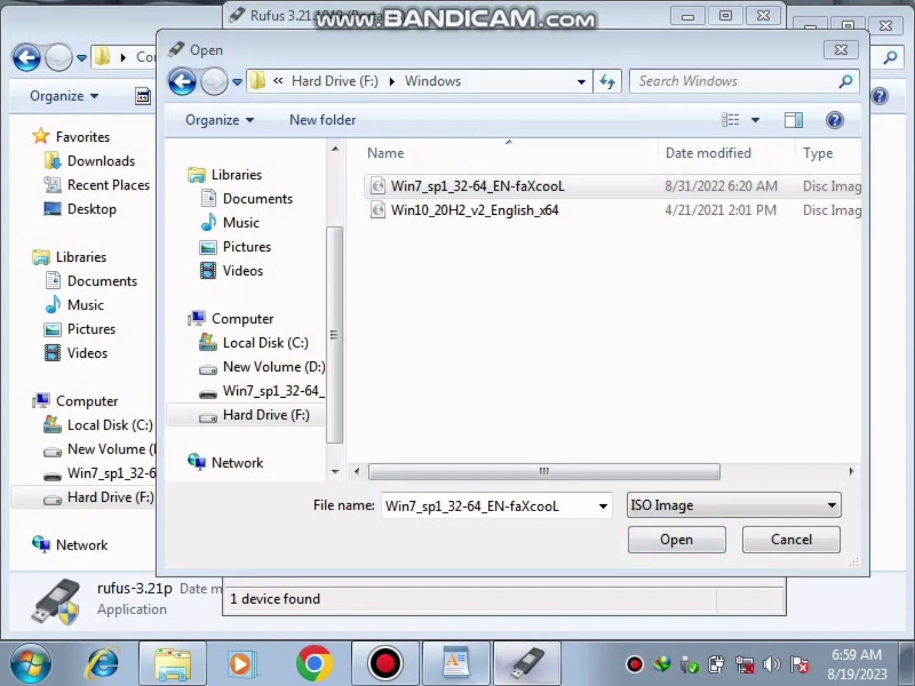
Return to the WordPad document and add the line "I HAVE SELECTED WINDOWS 7 YOU CAN ADD WINDOWS 10 AS WELL"
click(456, 664)
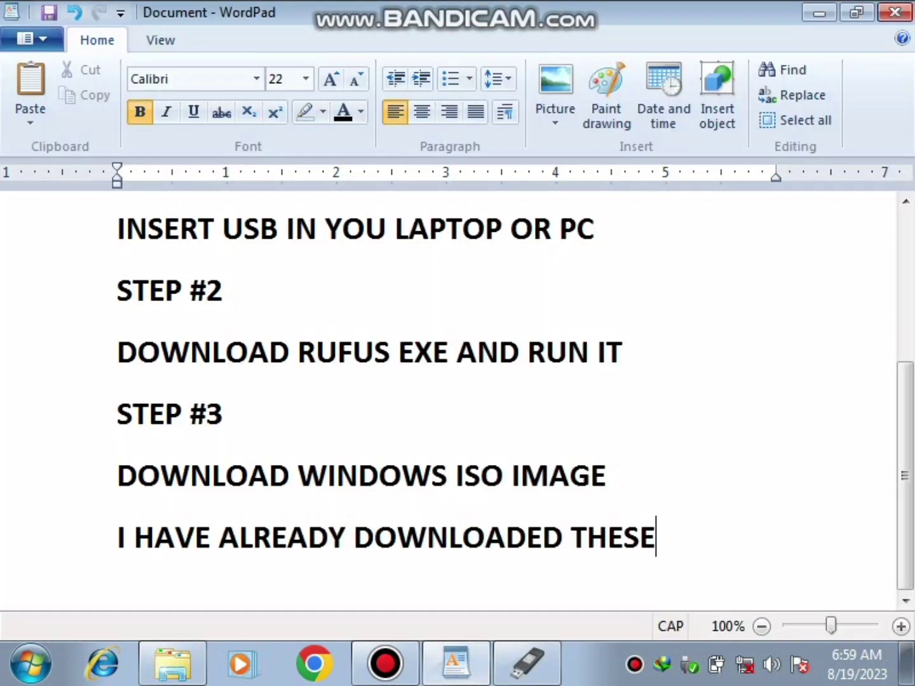
key(Return)
text(I HAVE )
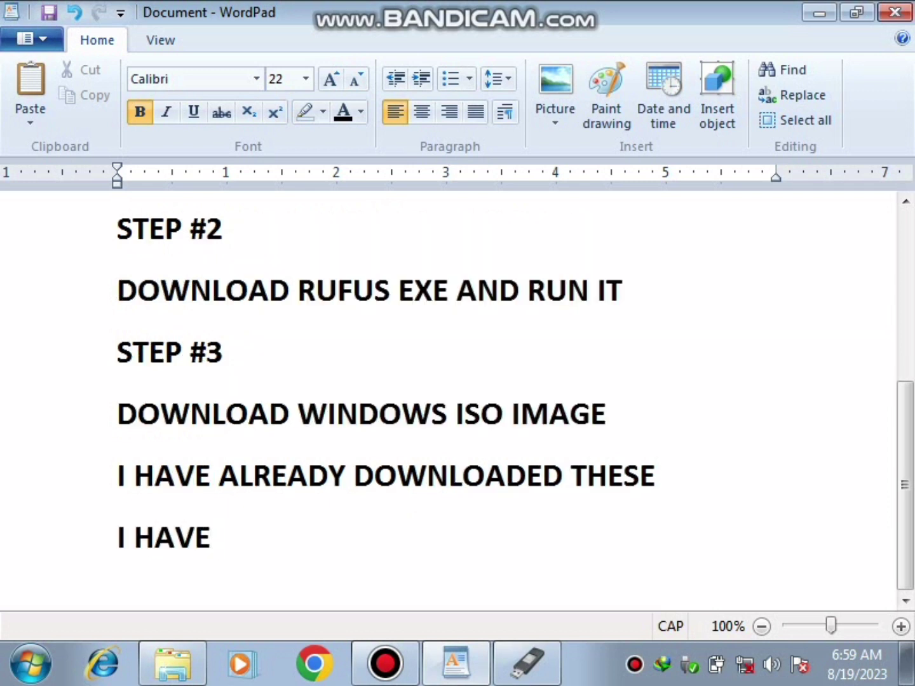
text(SELECY)
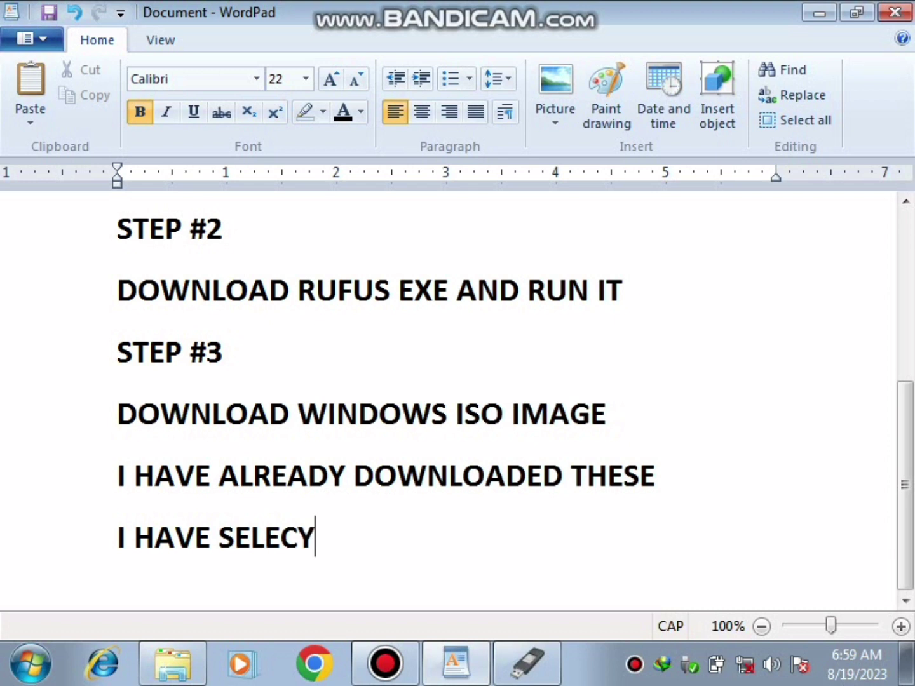
key(BackSpace)
text(TEF)
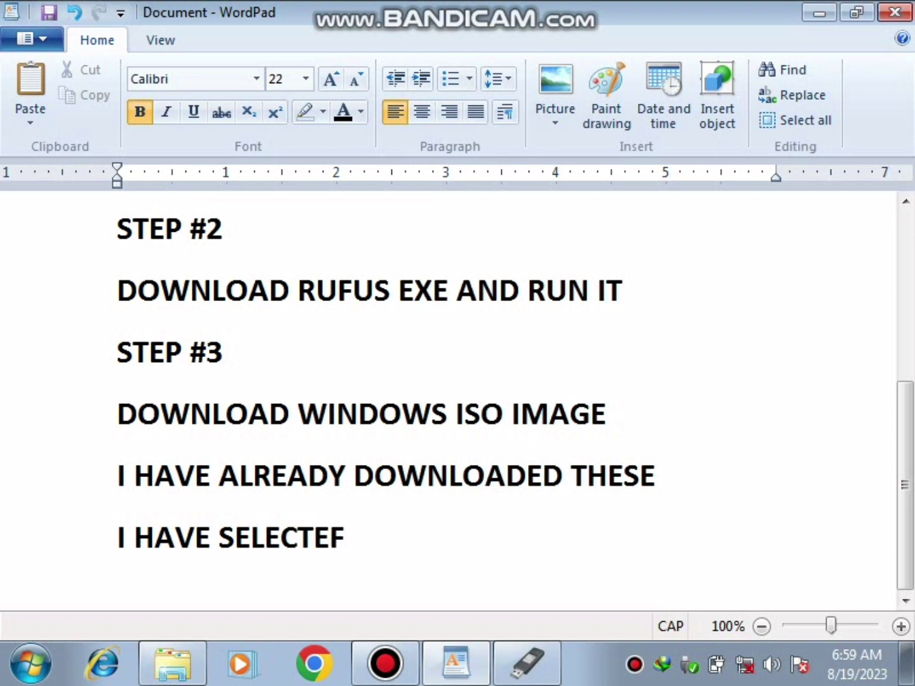
key(BackSpace)
text(D WINDO)
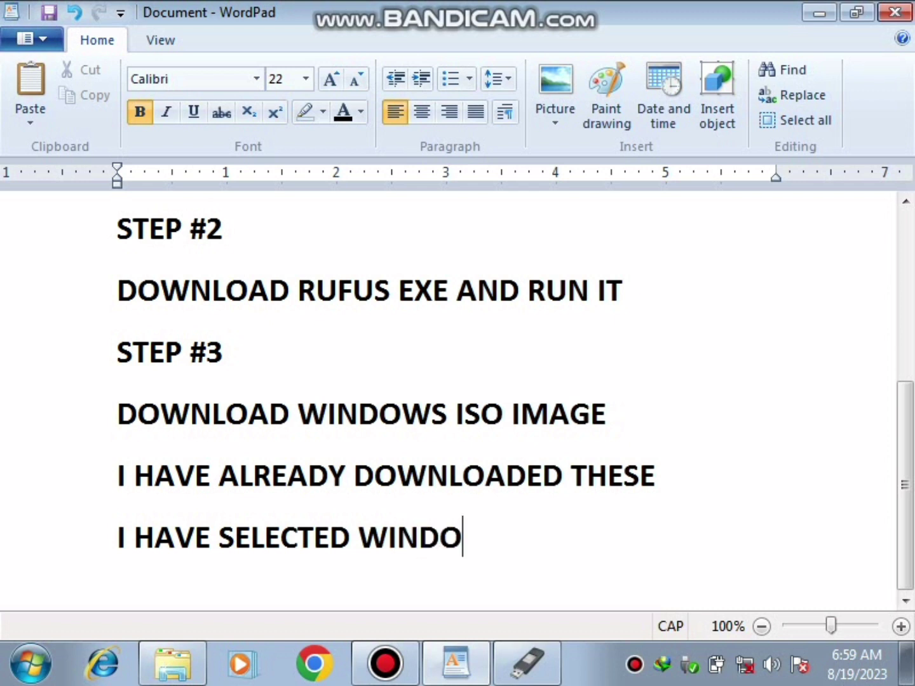
text(E)
key(BackSpace)
text(WS )
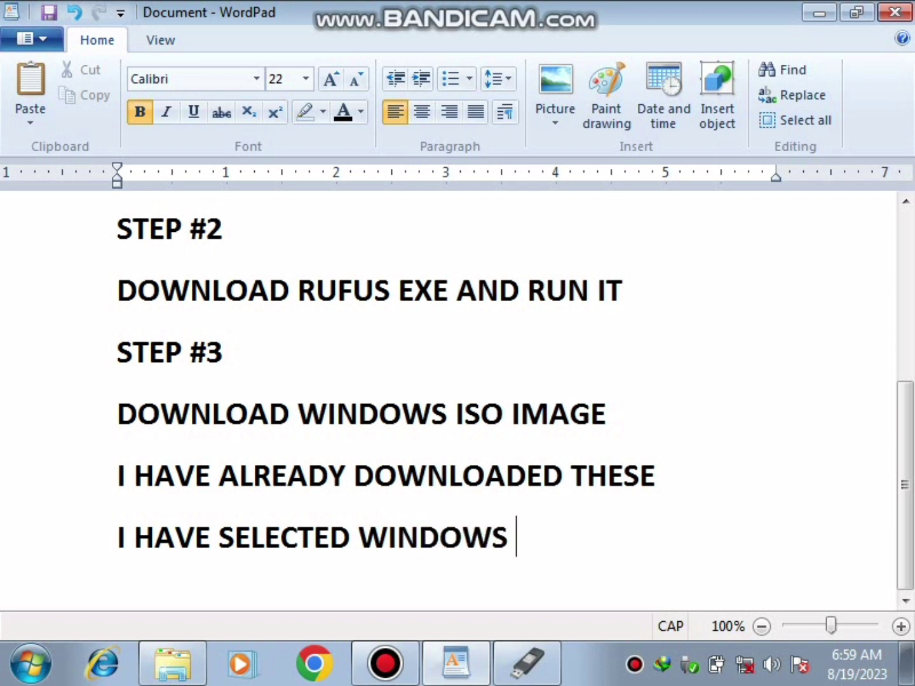
text(7 YO)
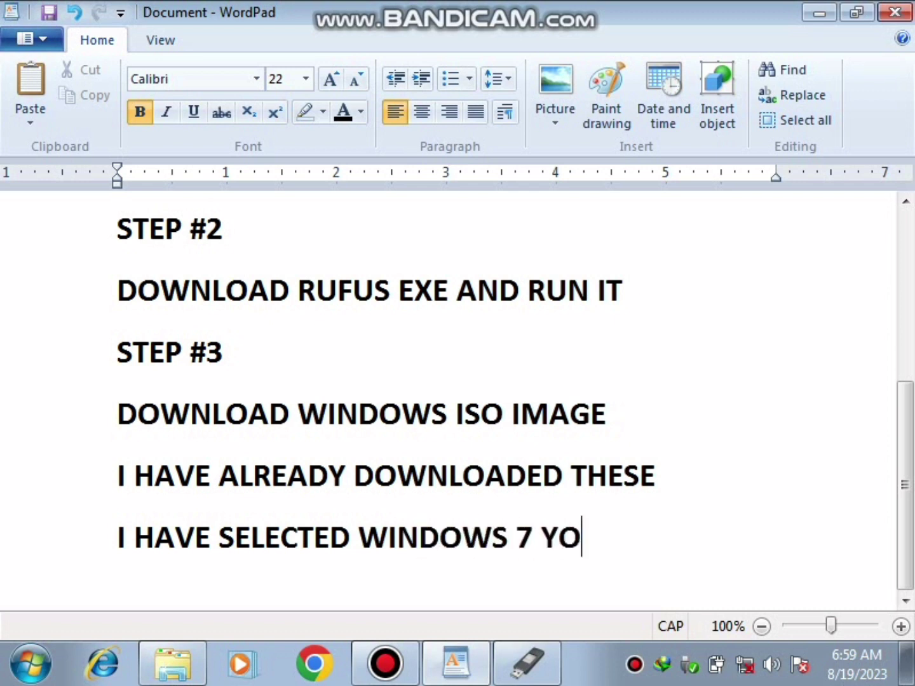
text(U CA)
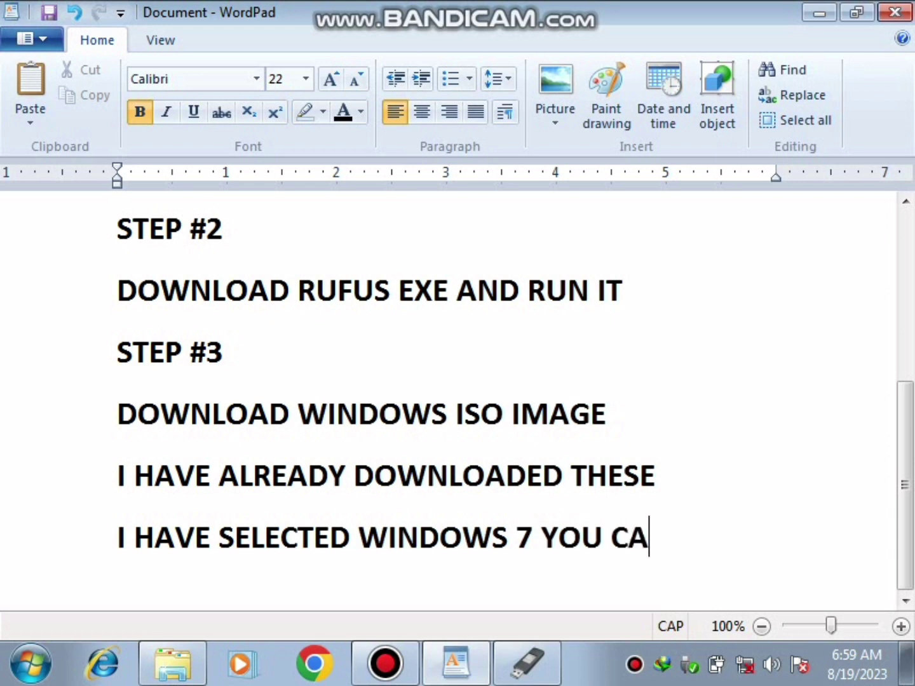
text(N ADD )
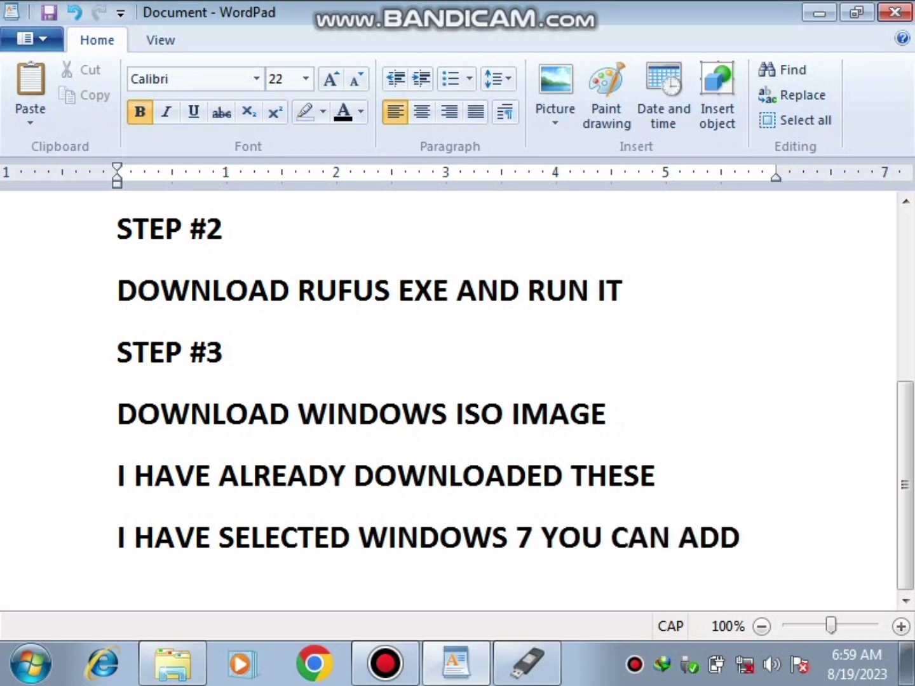
text(WIND)
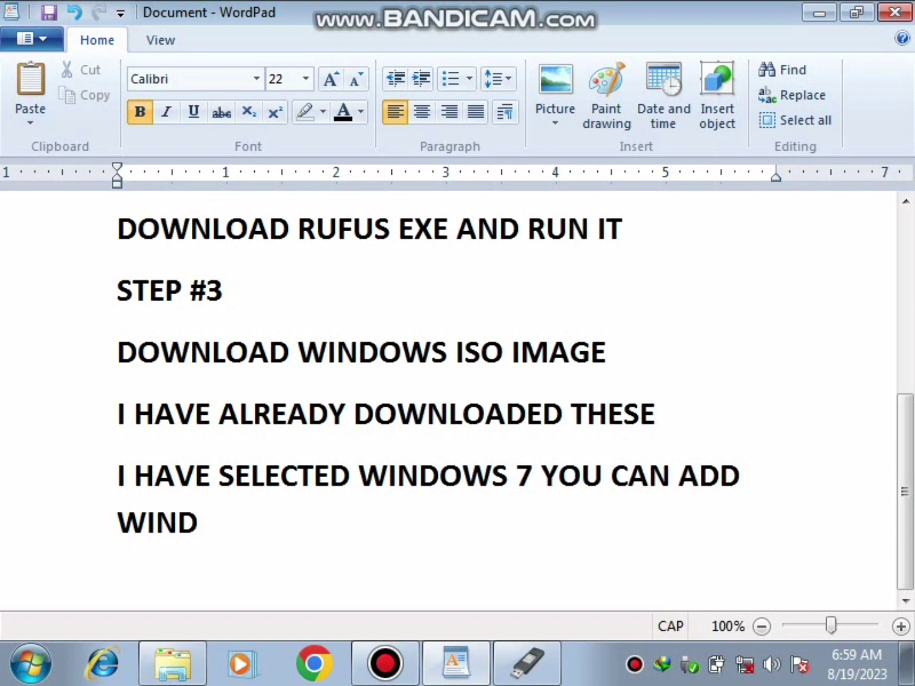
text(OWS 10)
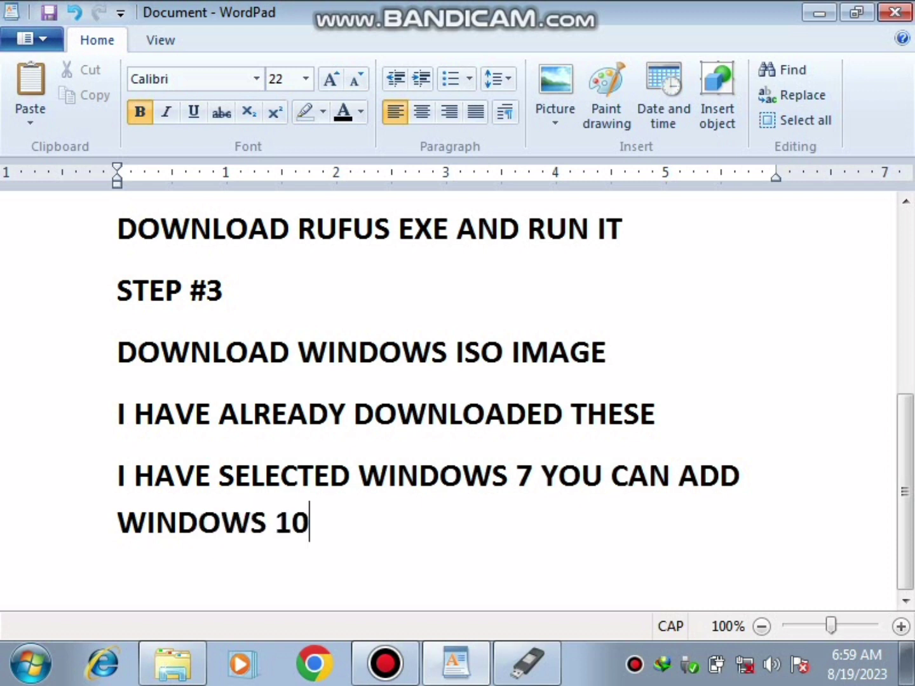
text( AS WELL)
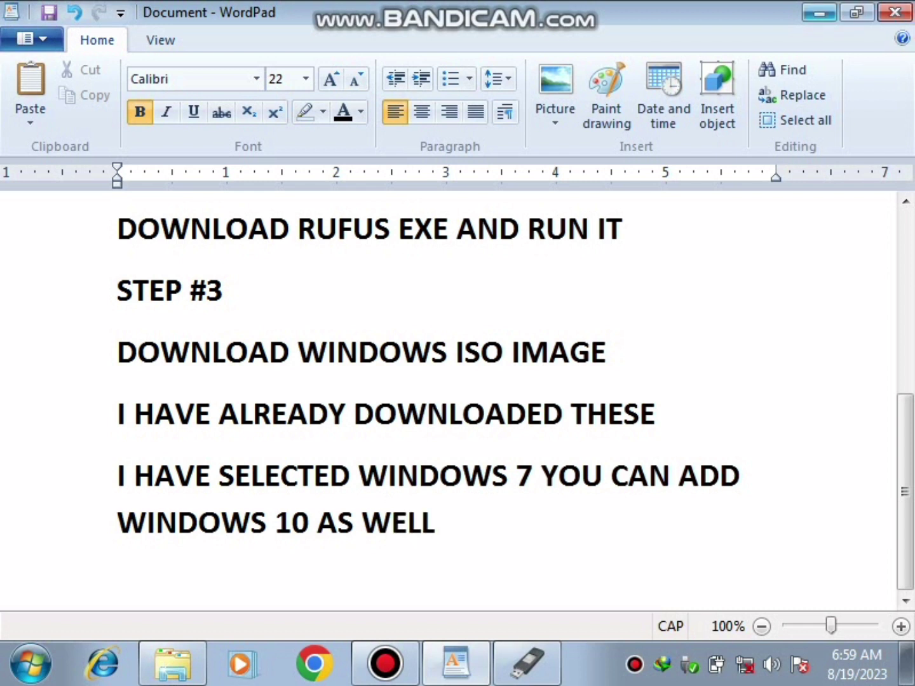
Switch back to Rufus, load the selected Windows 7 image and start writing it to the 16 GB USB drive (E:)
key(alt+Tab)
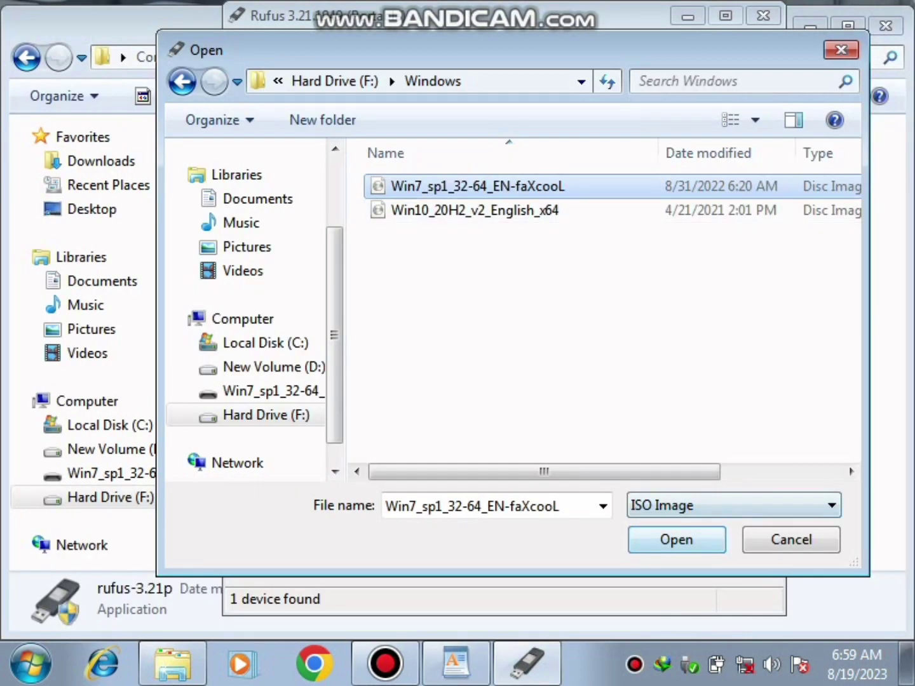
key(Return)
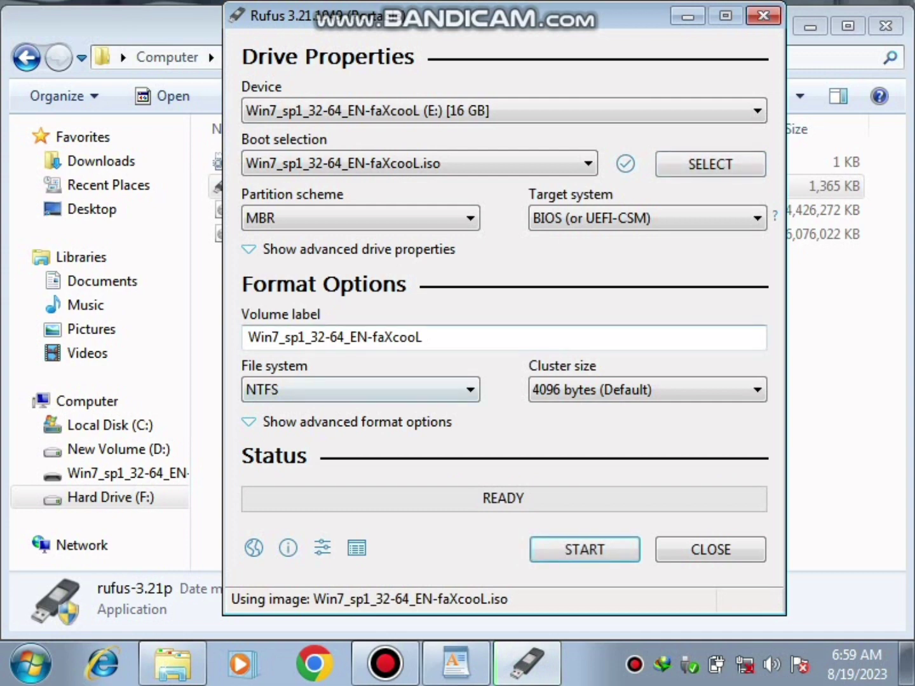
key(Return)
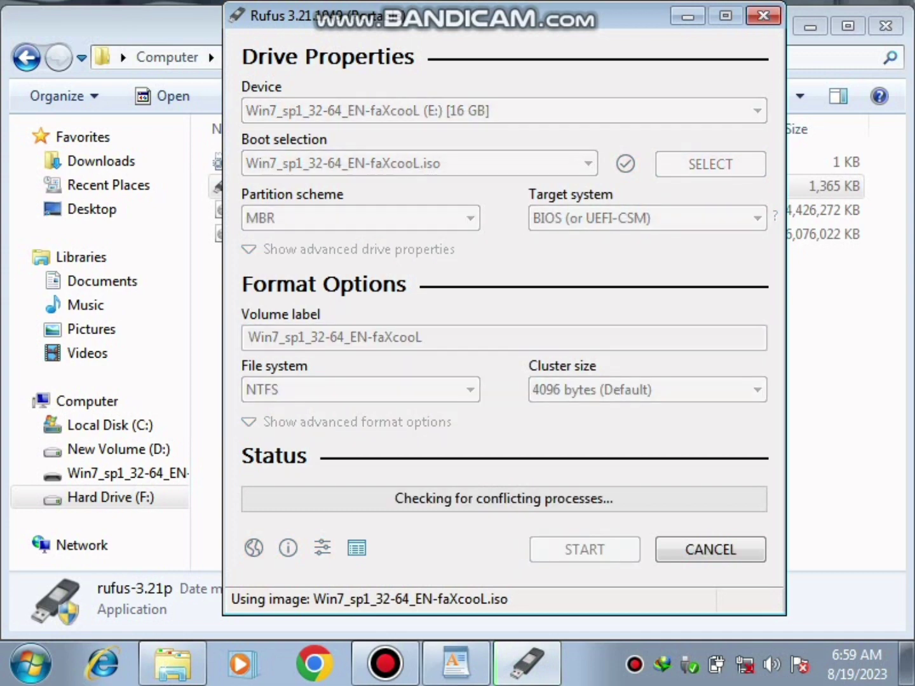
key(Return)
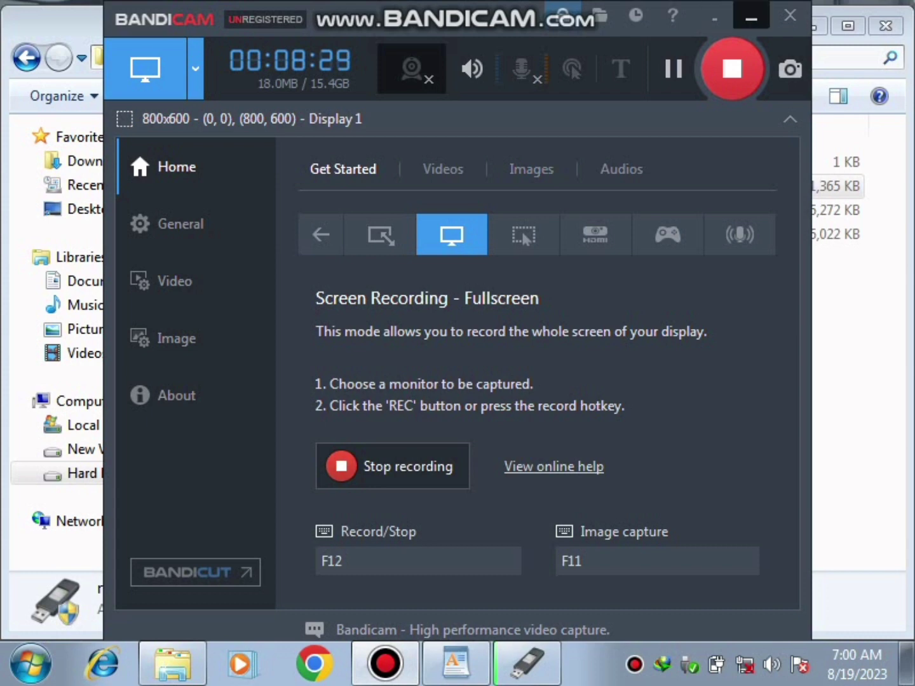
click(715, 16)
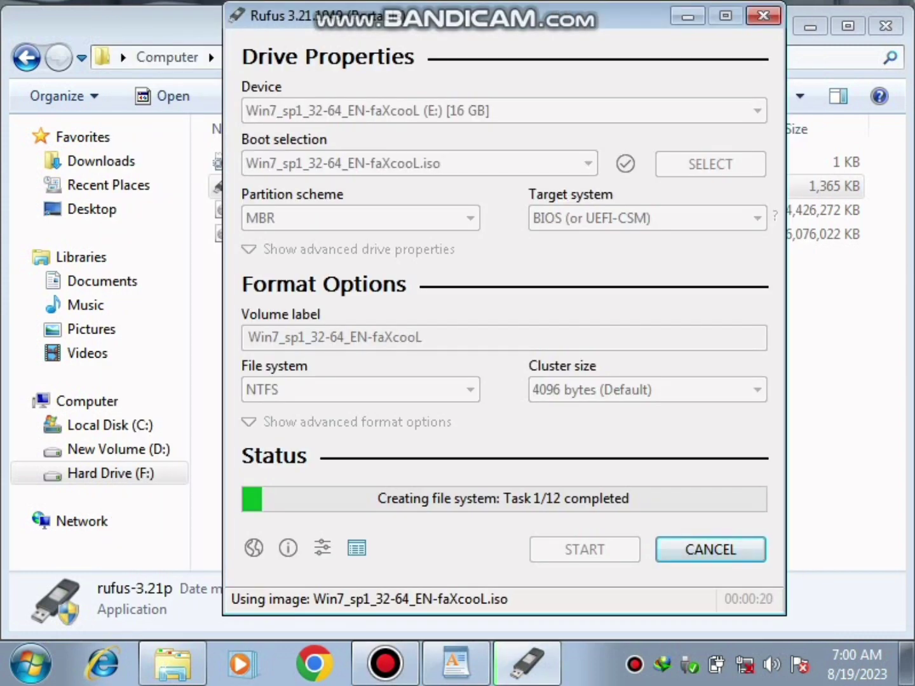
Return to the WordPad document and add the line "IT HAS STARTED CONVERTING IT WILL TAKE SOME TIME AND YOUR USB WILL BECOME BOOTABLE"
mouse_move(456, 664)
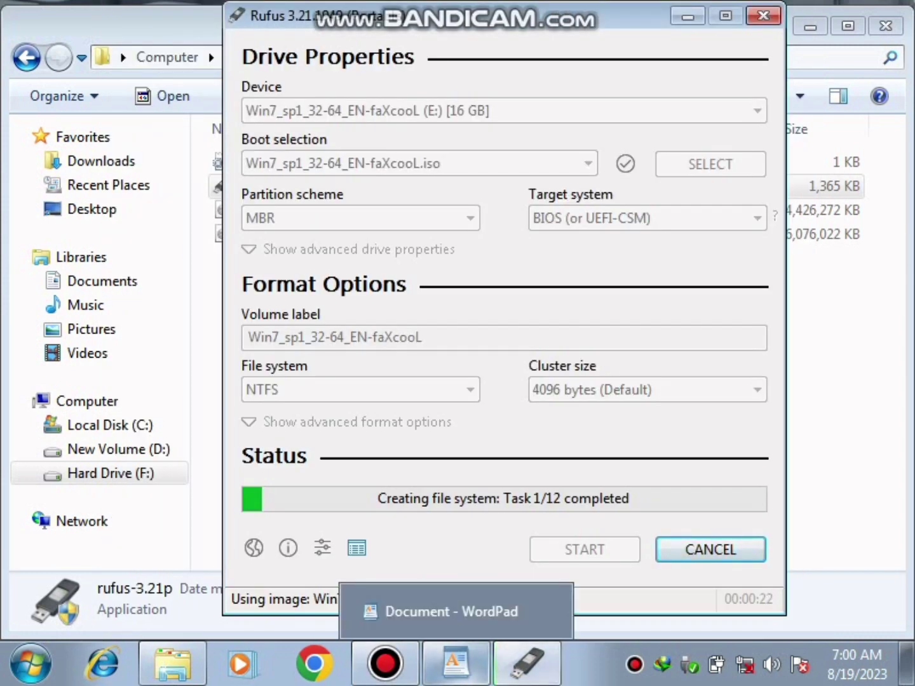
click(456, 663)
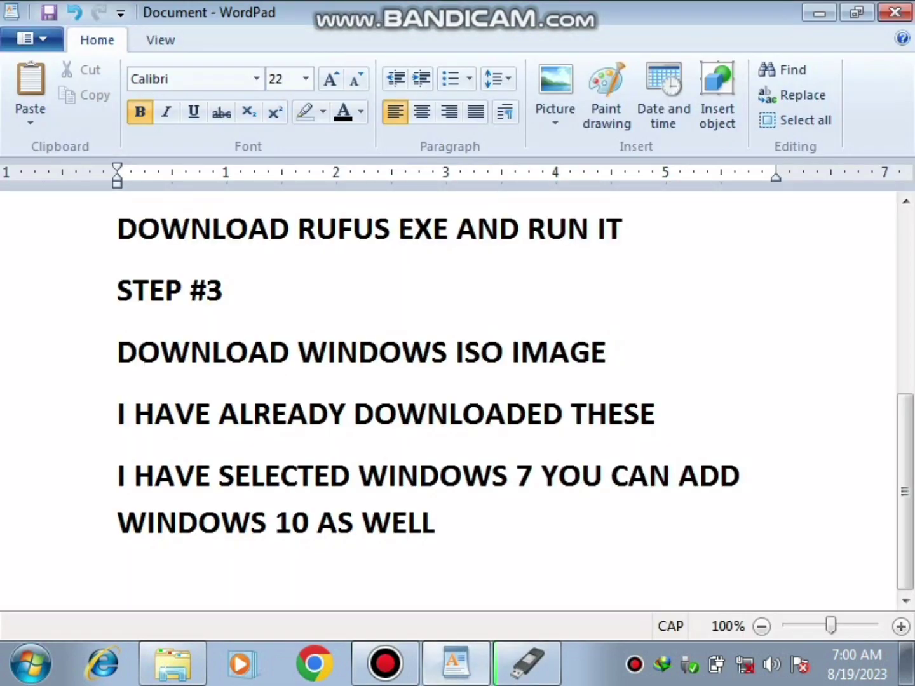
key(Return)
text(IT HAS)
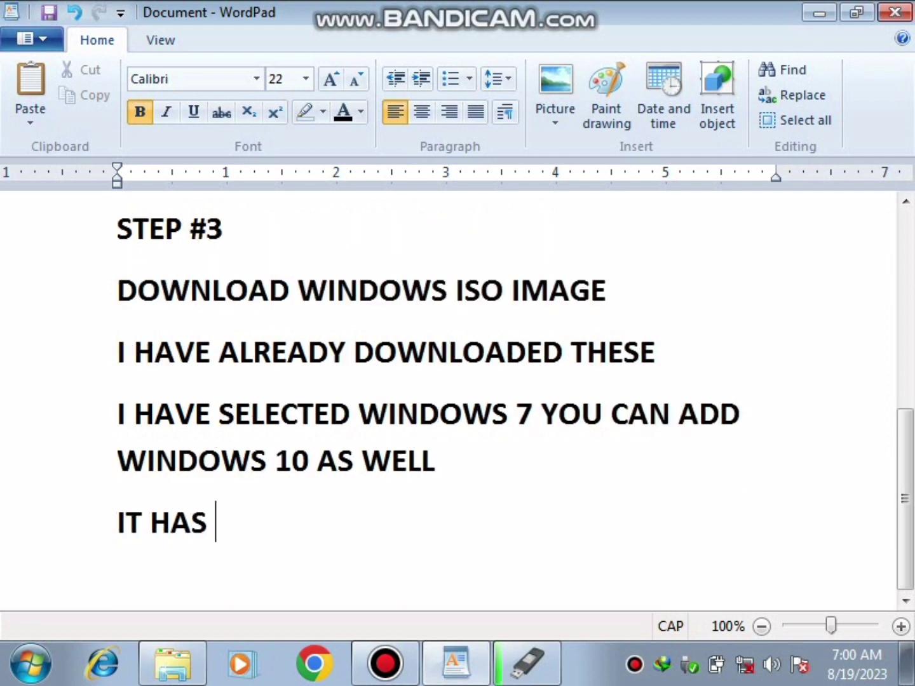
text( START)
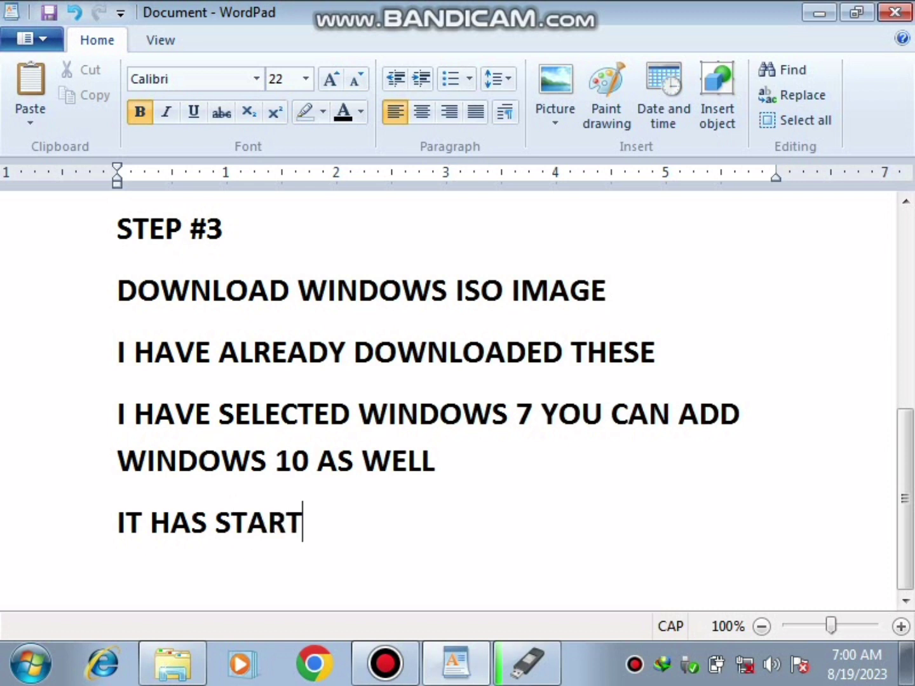
text(ED CON)
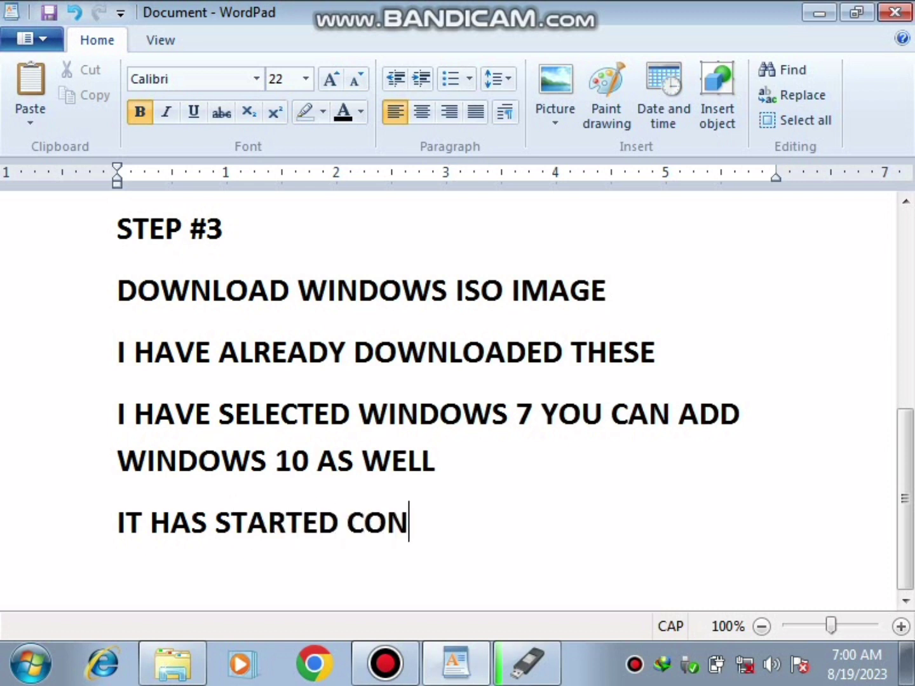
text(VERT)
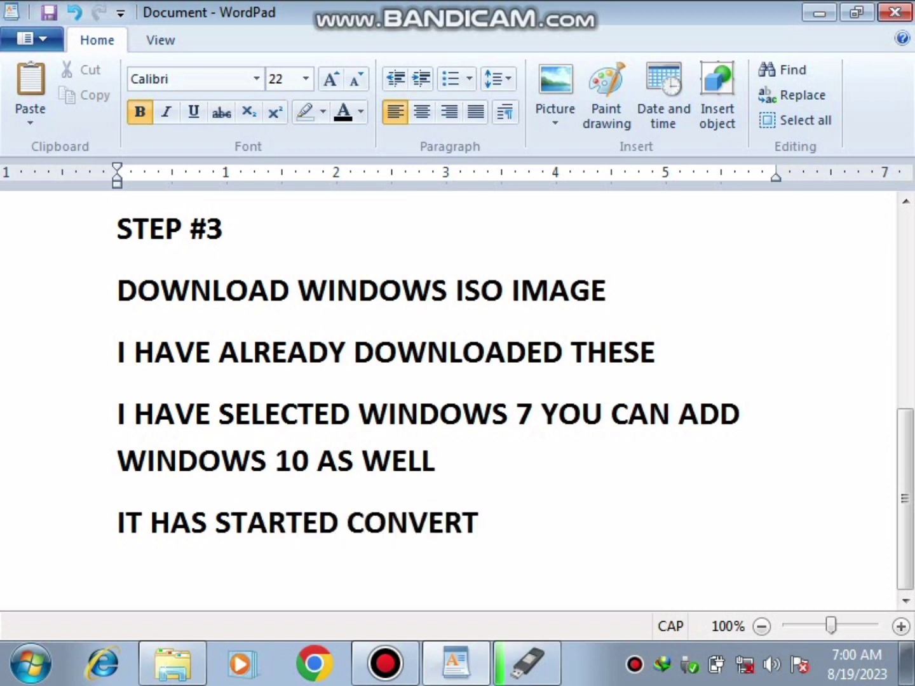
text(ING)
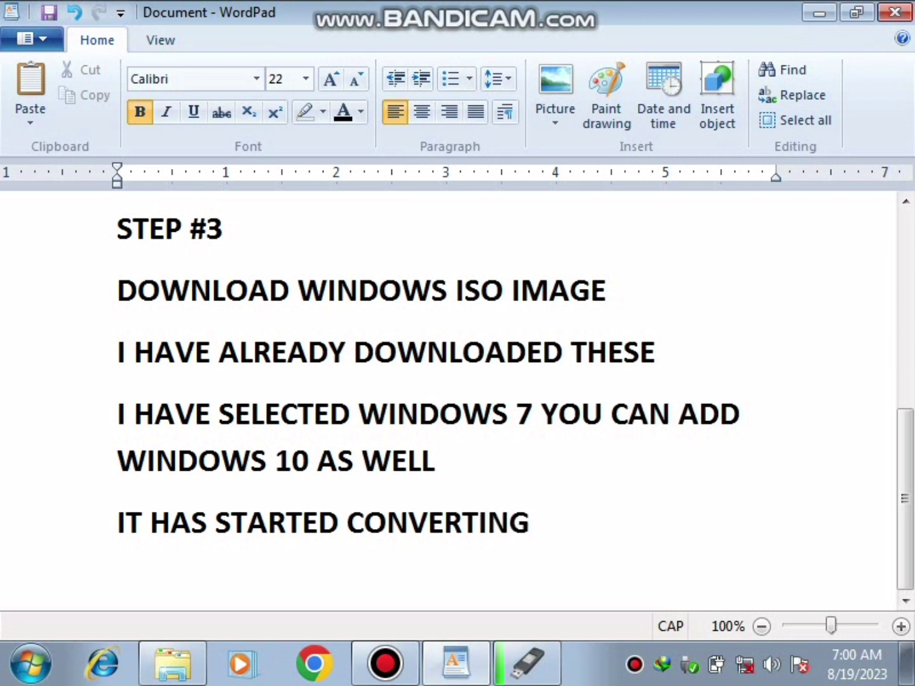
text( IT WILL )
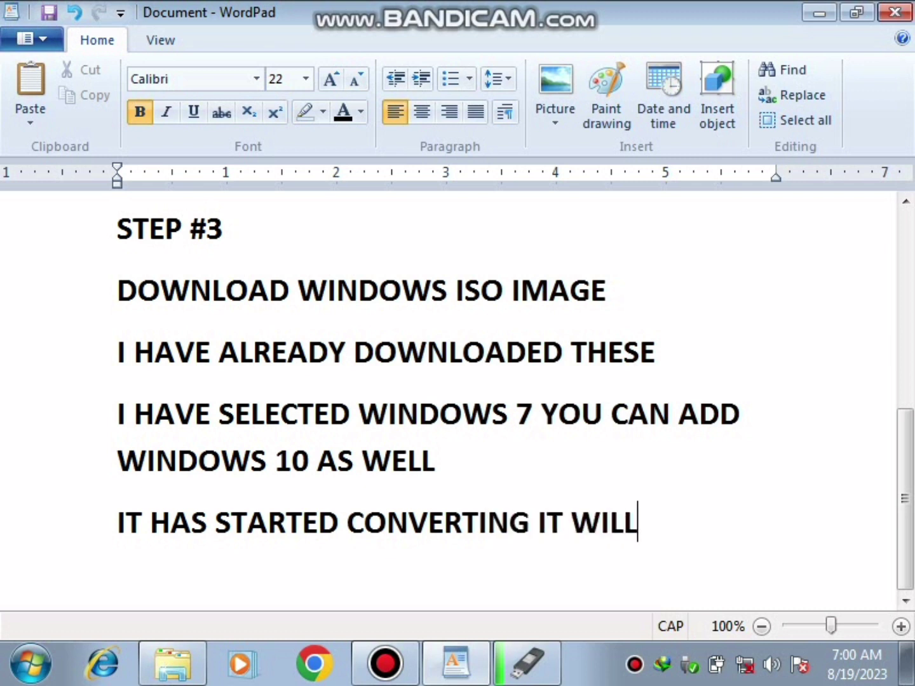
text(TAKE S)
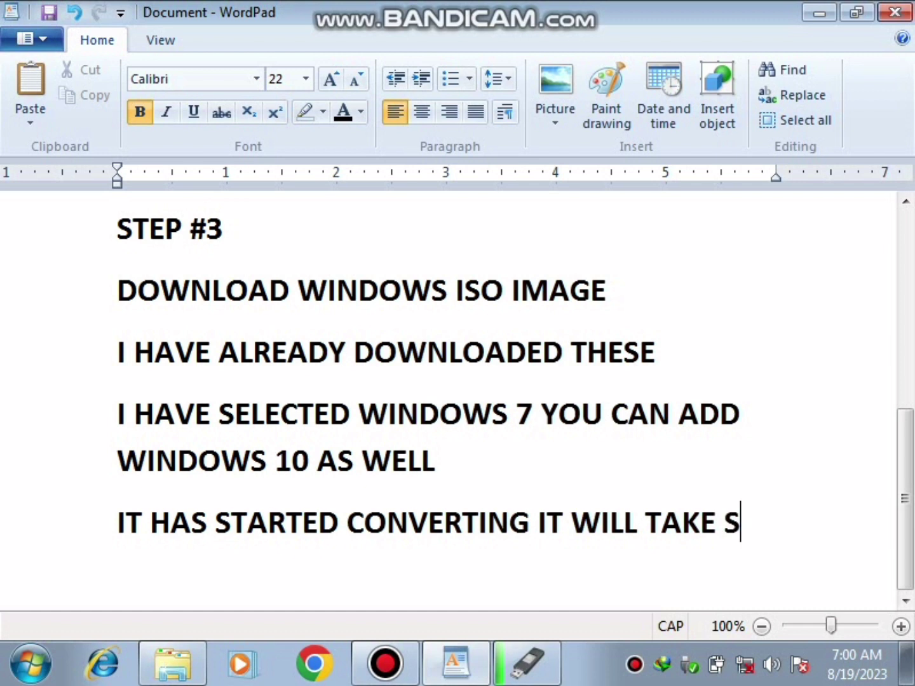
text(OME T)
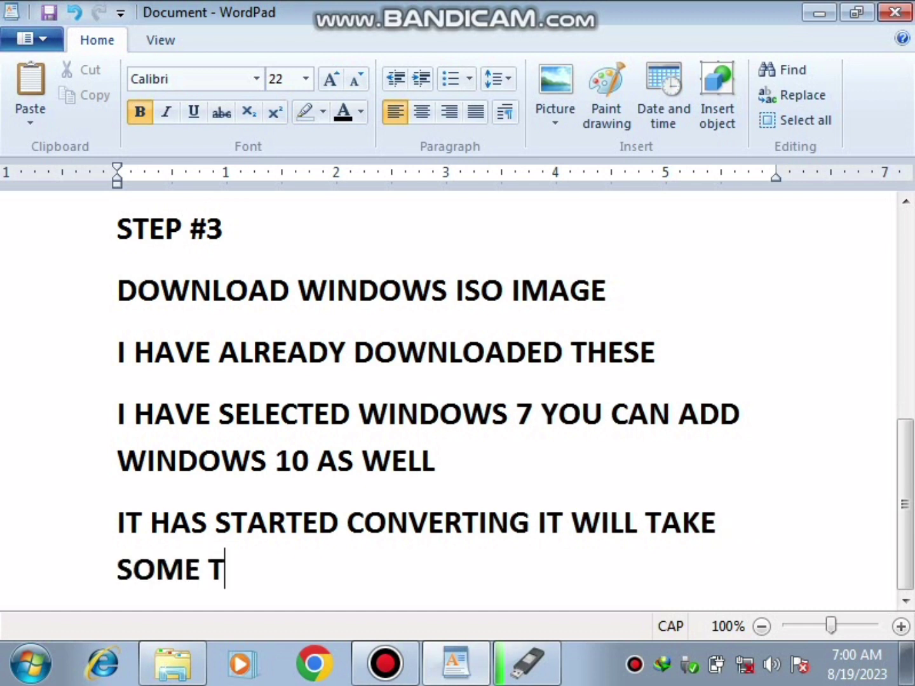
text(IME AND )
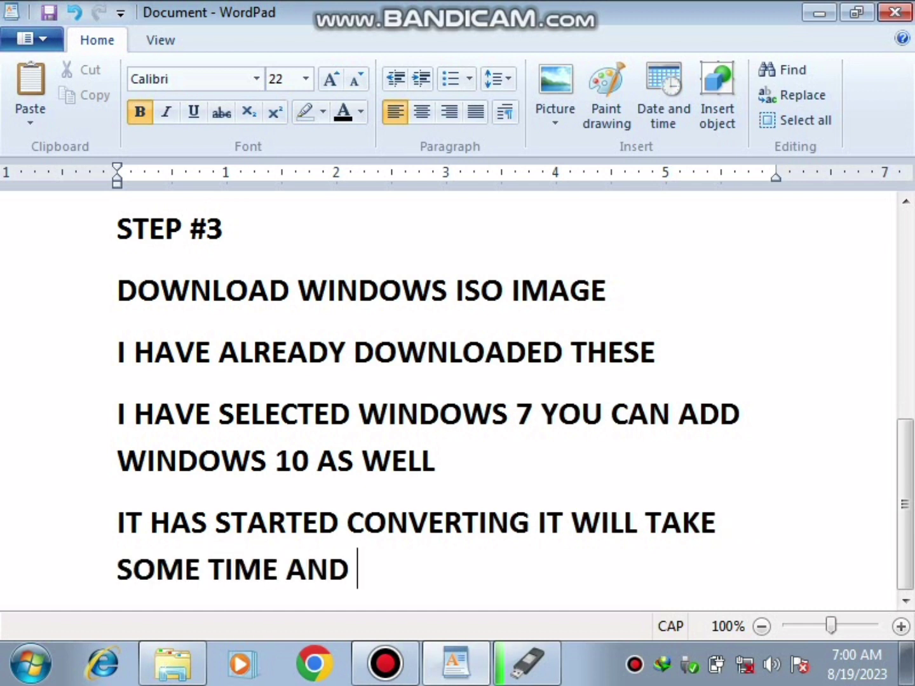
text(YOU)
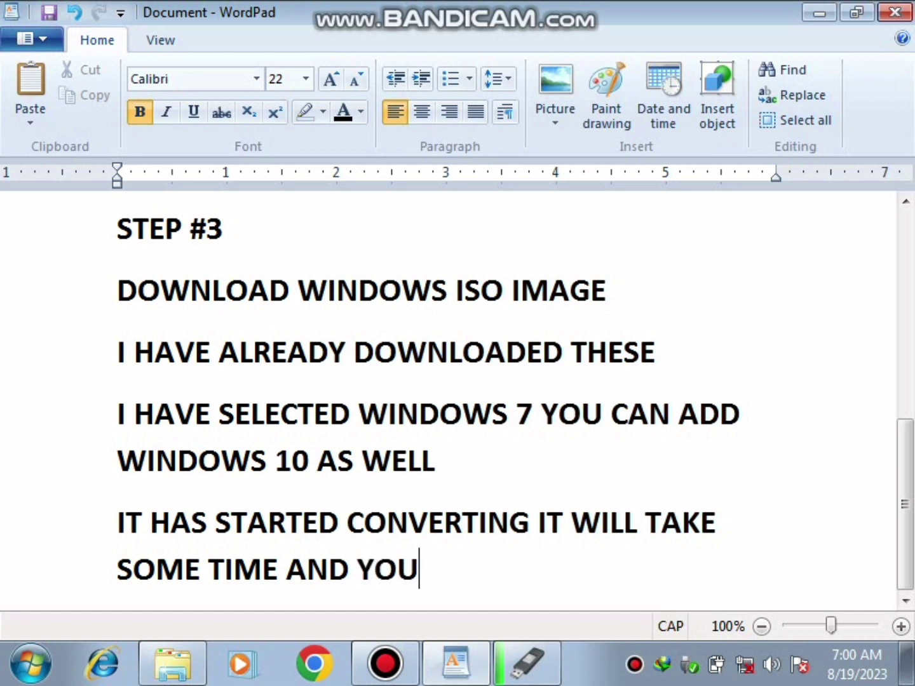
text(R USB)
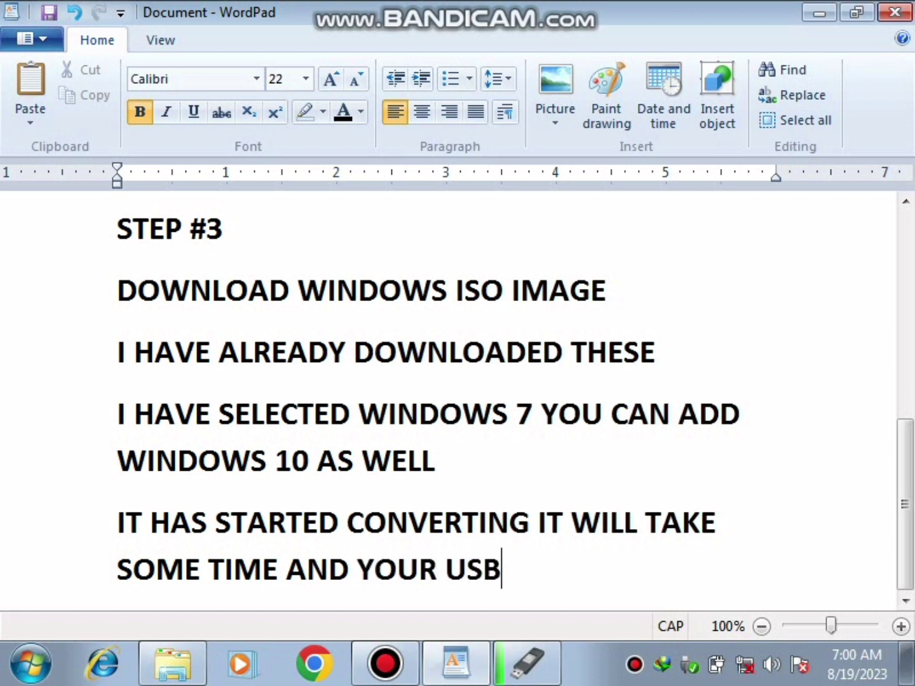
text( WILL)
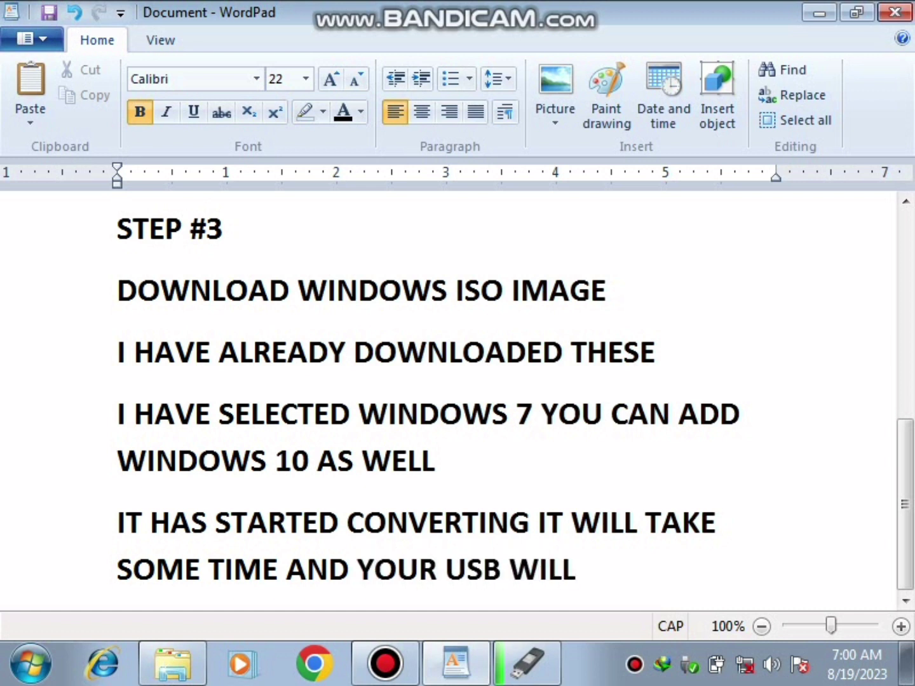
text( BECO)
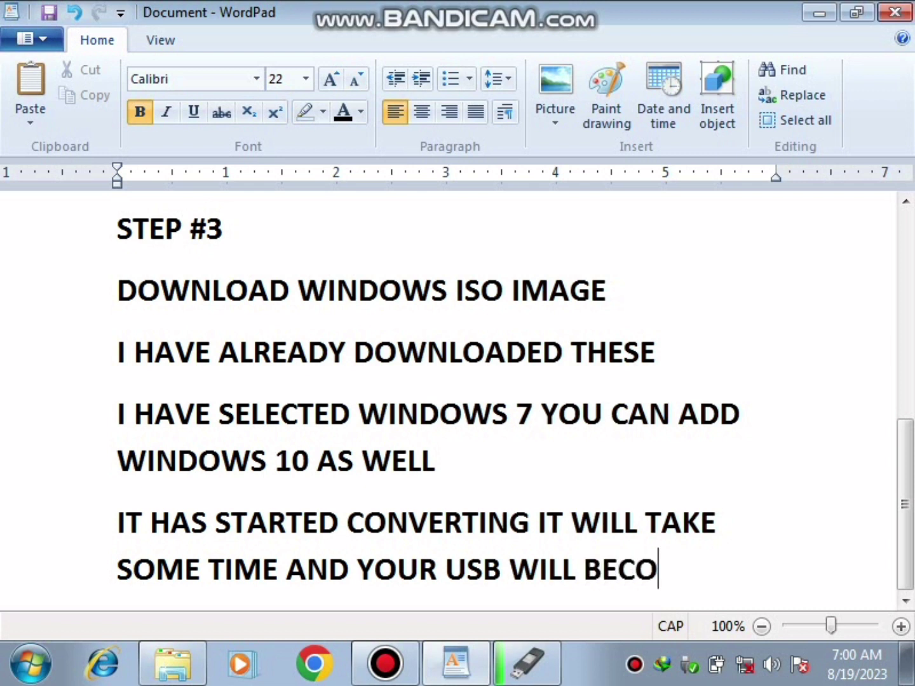
text(ME BOO)
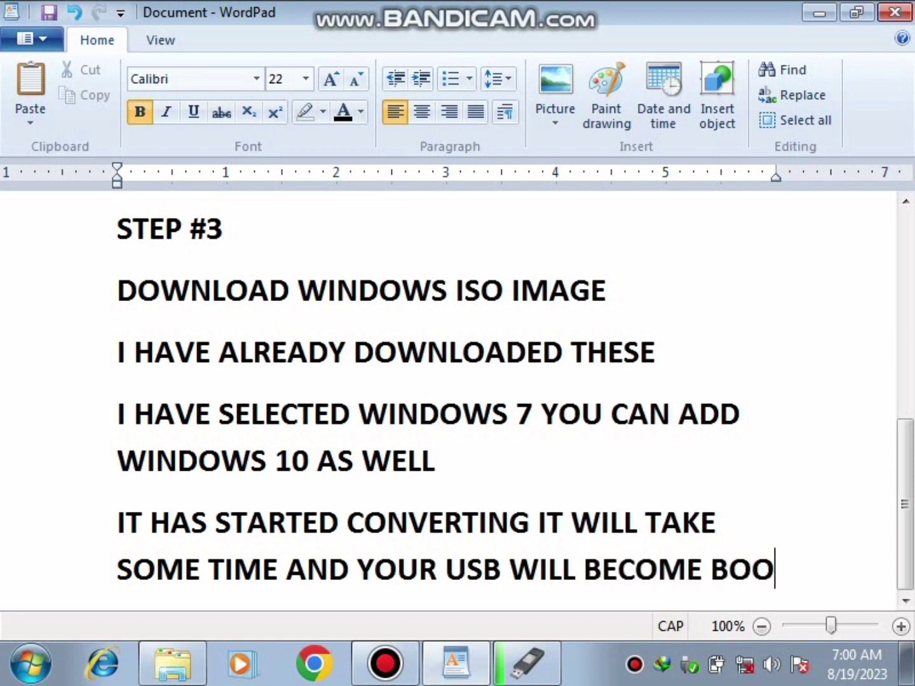
text(TAB)
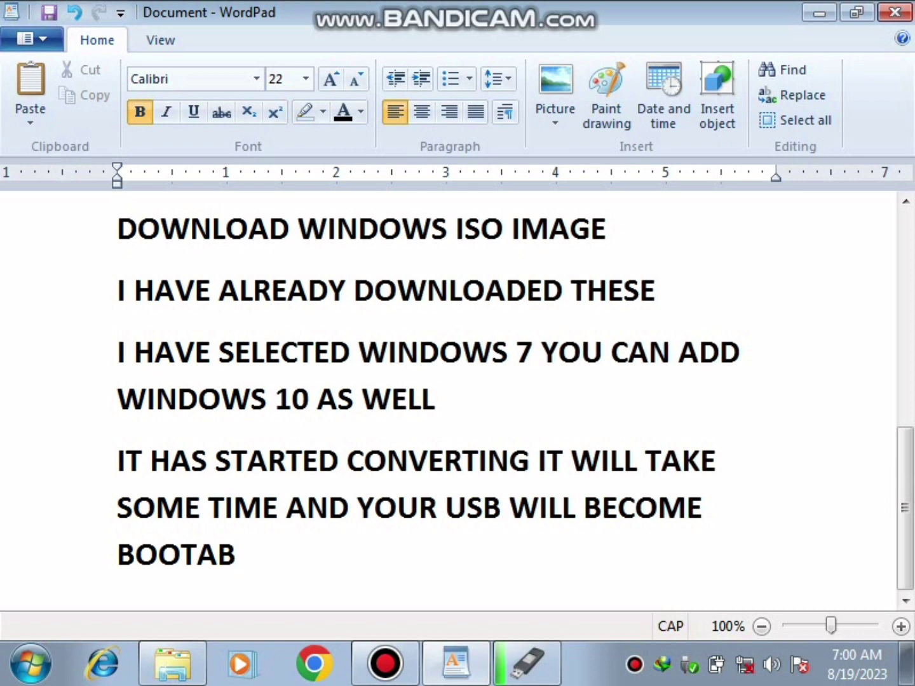
text(LE)
key(Return)
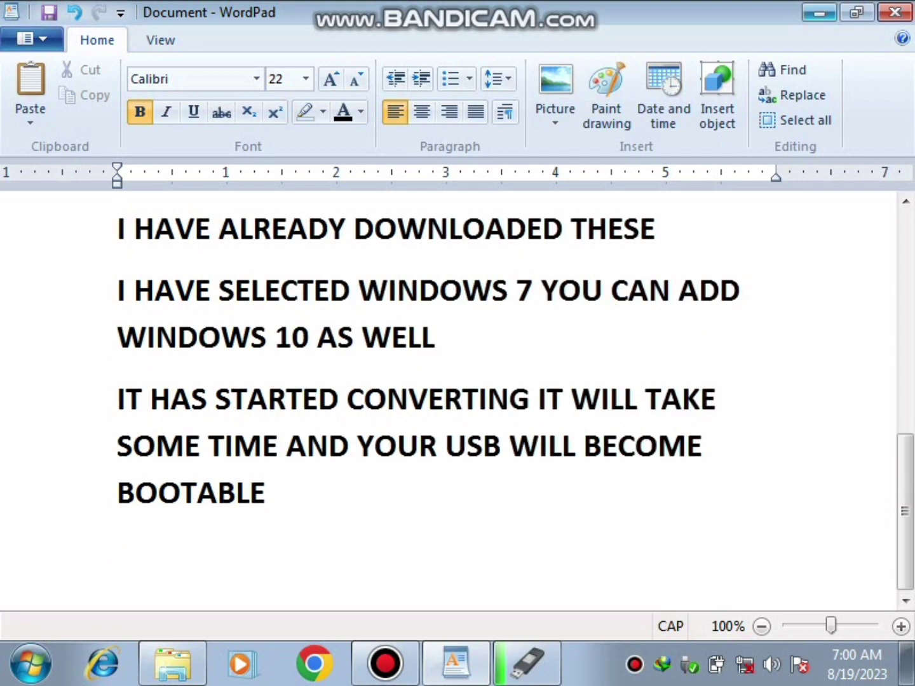
click(819, 13)
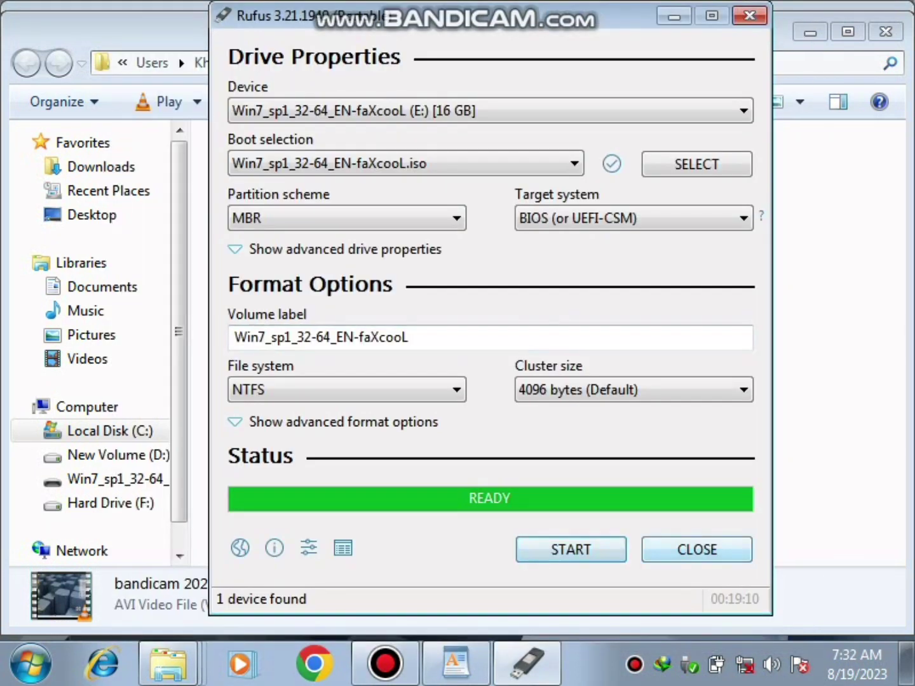
Close Rufus after the Windows 7 image has been written to the USB drive
key(Return)
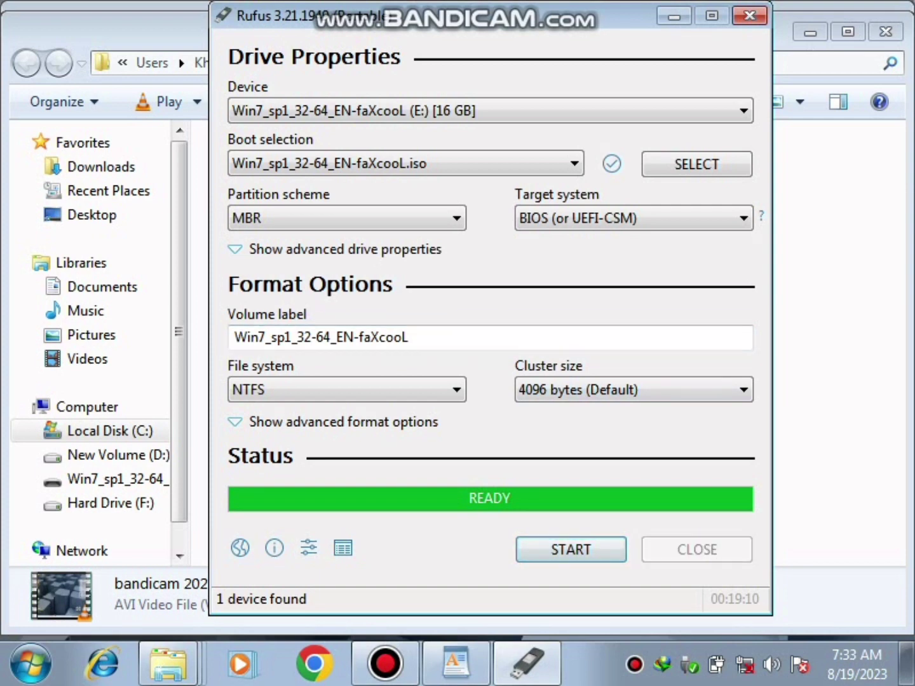
key(alt+F4)
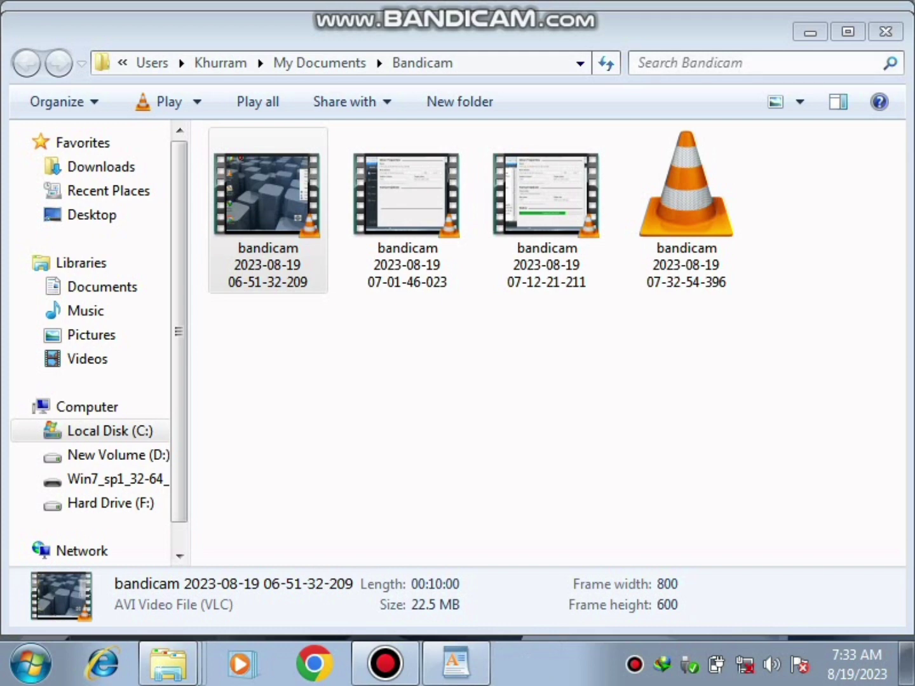
Open the USB drive Win7_sp1_32-64_EN-faXcooL (E:) from Computer and refresh the folder to check the Windows setup files on it
key(alt+Tab)
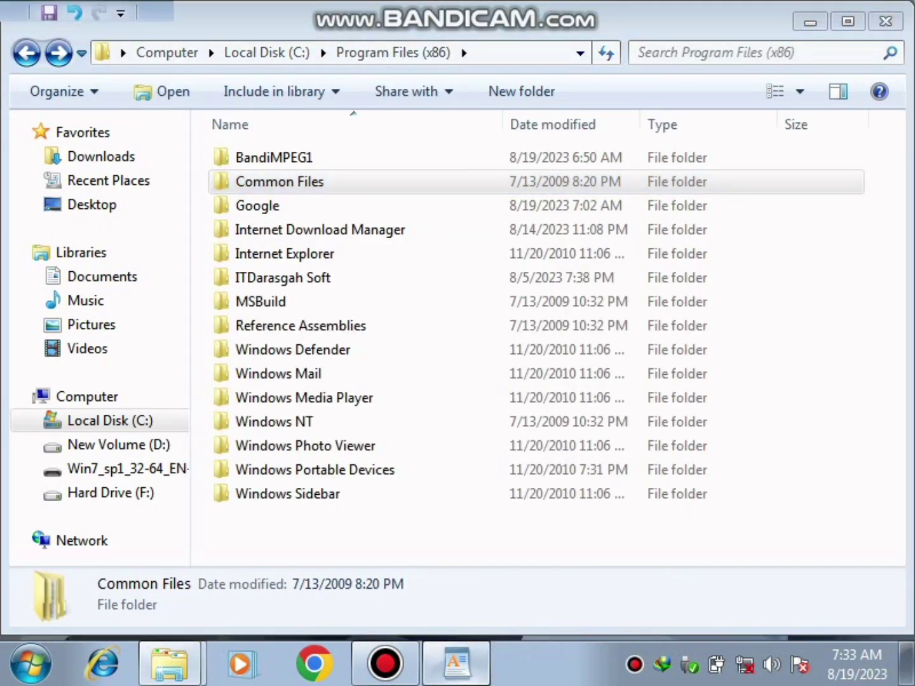
key(alt+Tab)
key(alt+Tab)
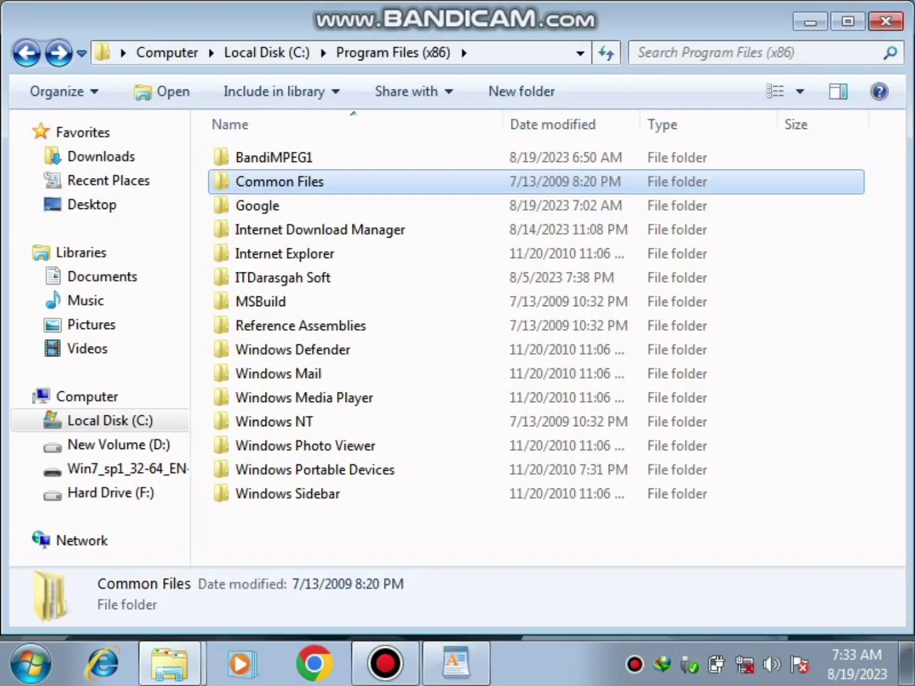
key(super+d)
double_click(46, 163)
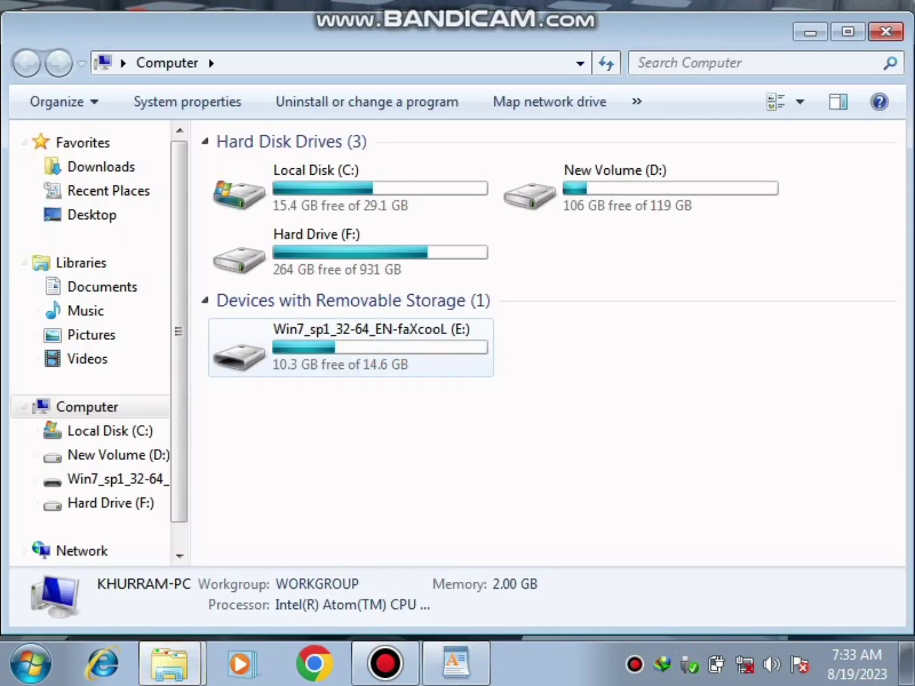
double_click(317, 346)
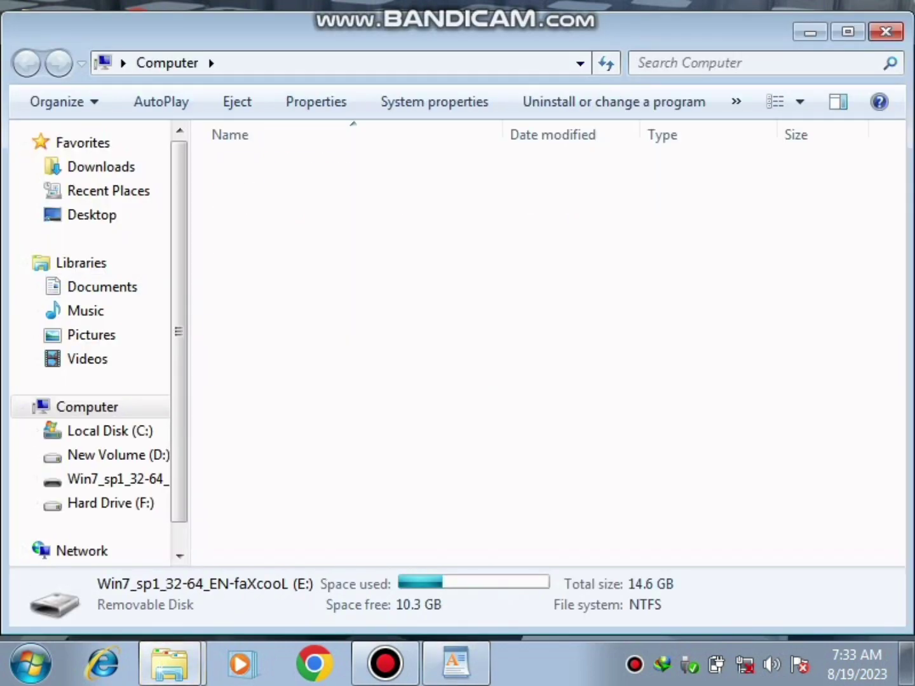
right_click(342, 210)
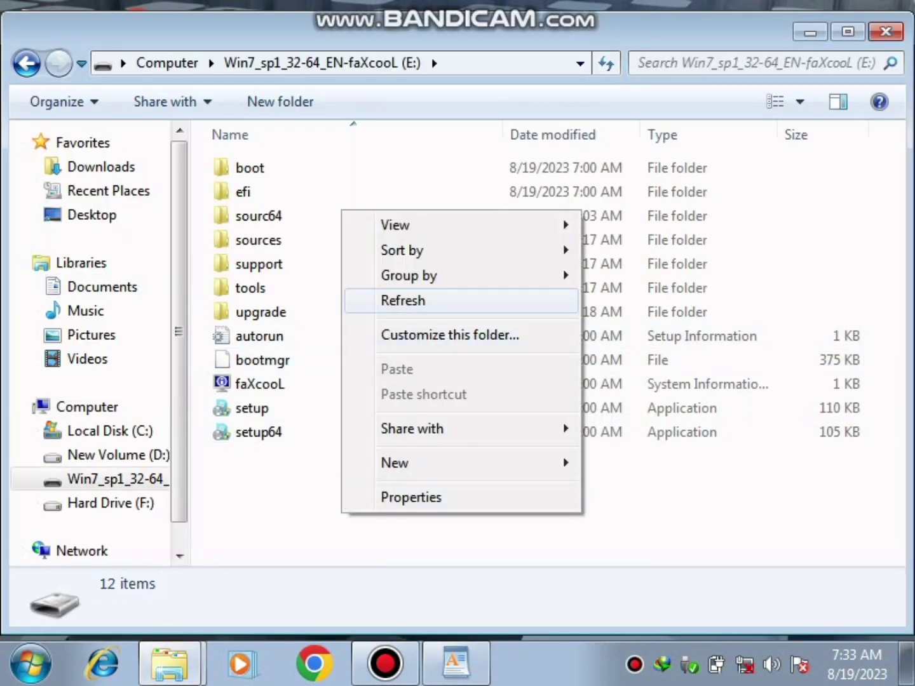
click(381, 301)
Switch back to the WordPad document and add the lines "USB IS READY" and "YOU CAN USE IT" at the end
click(456, 664)
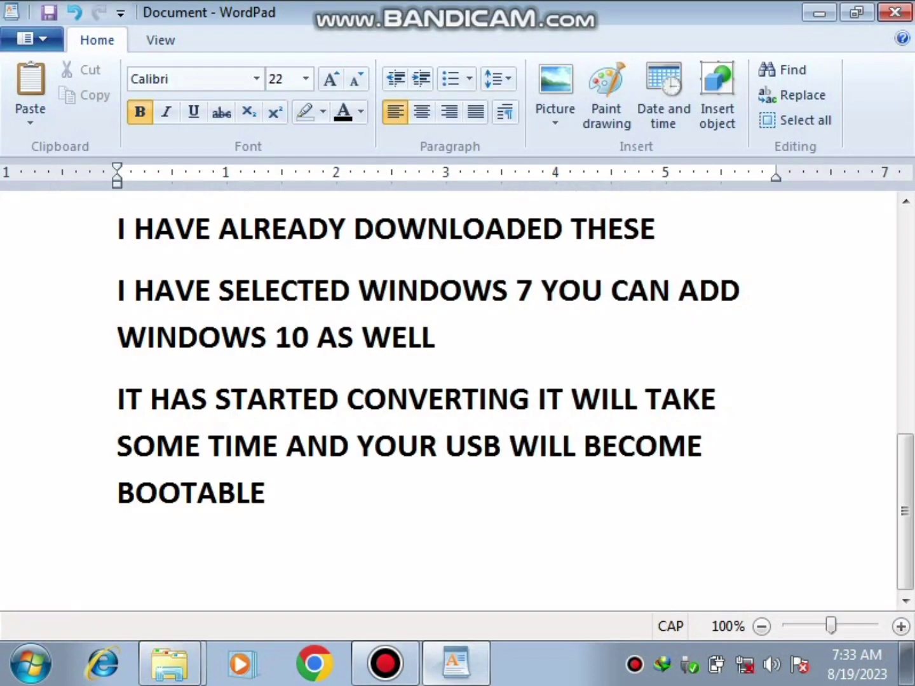
text(US)
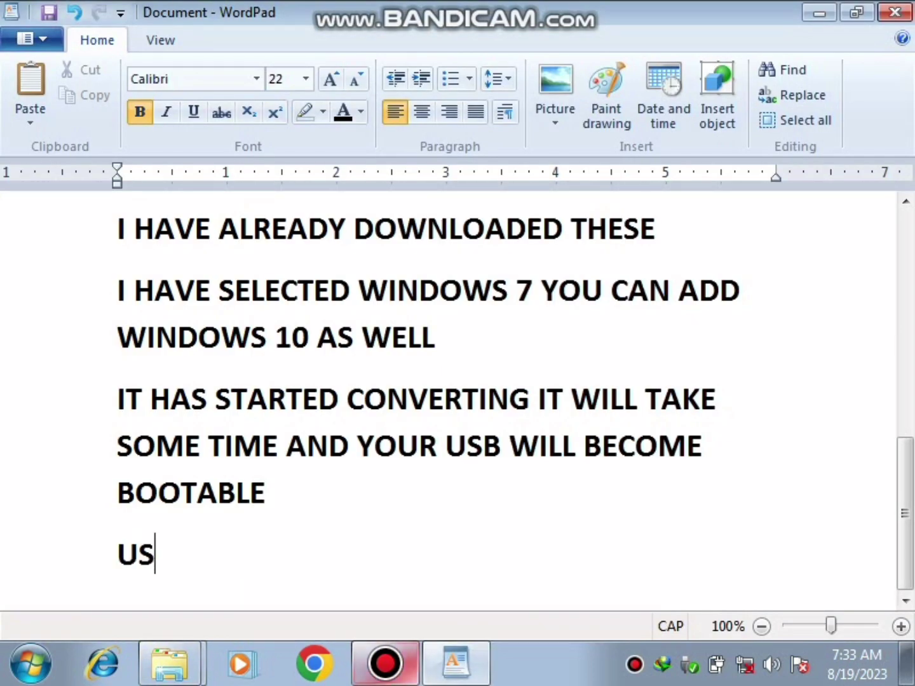
text(B IS RE)
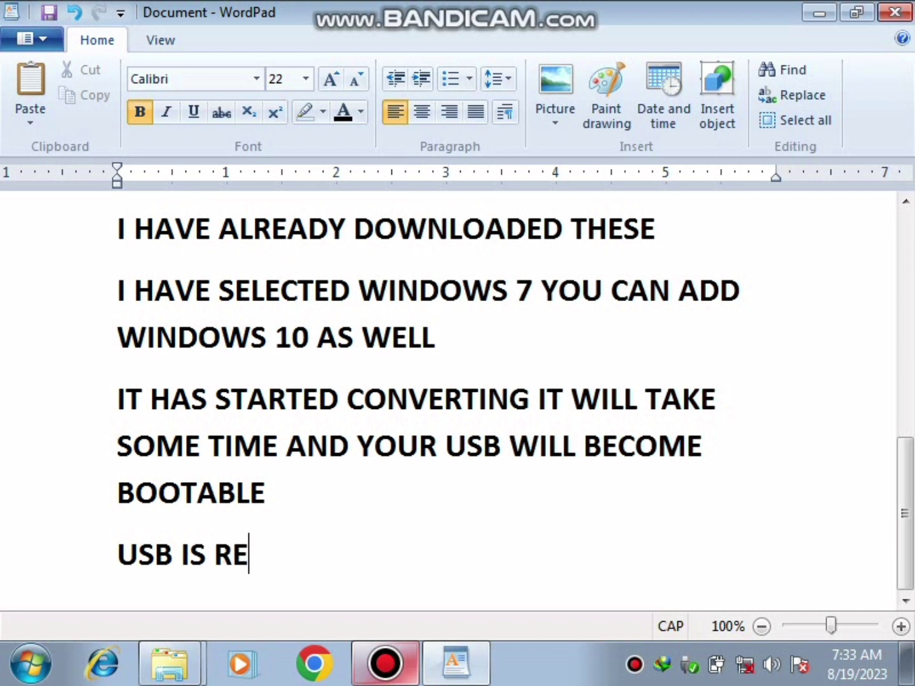
text(ADY)
key(Return)
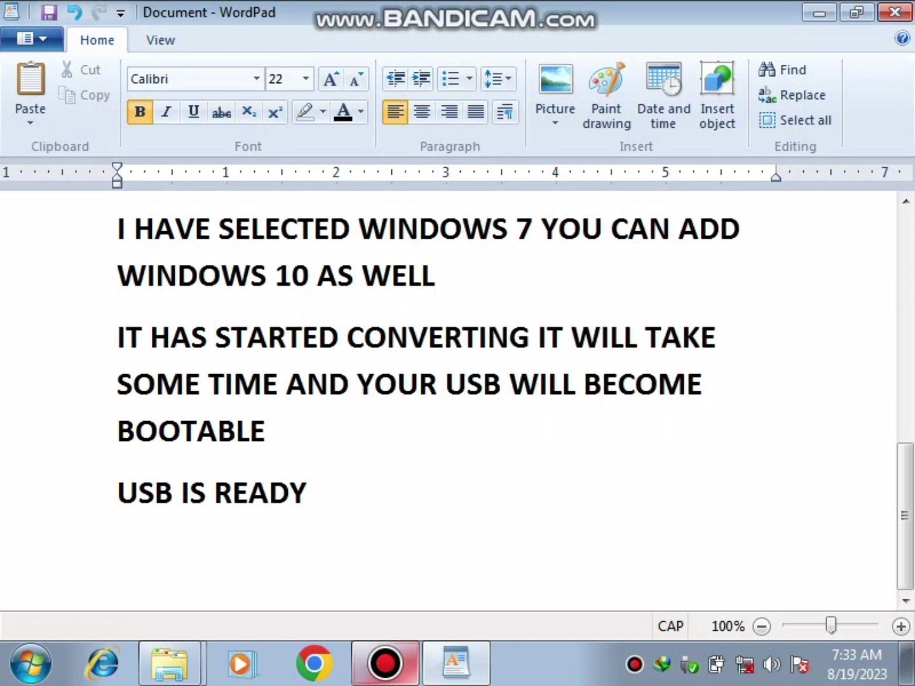
text(YOU CA)
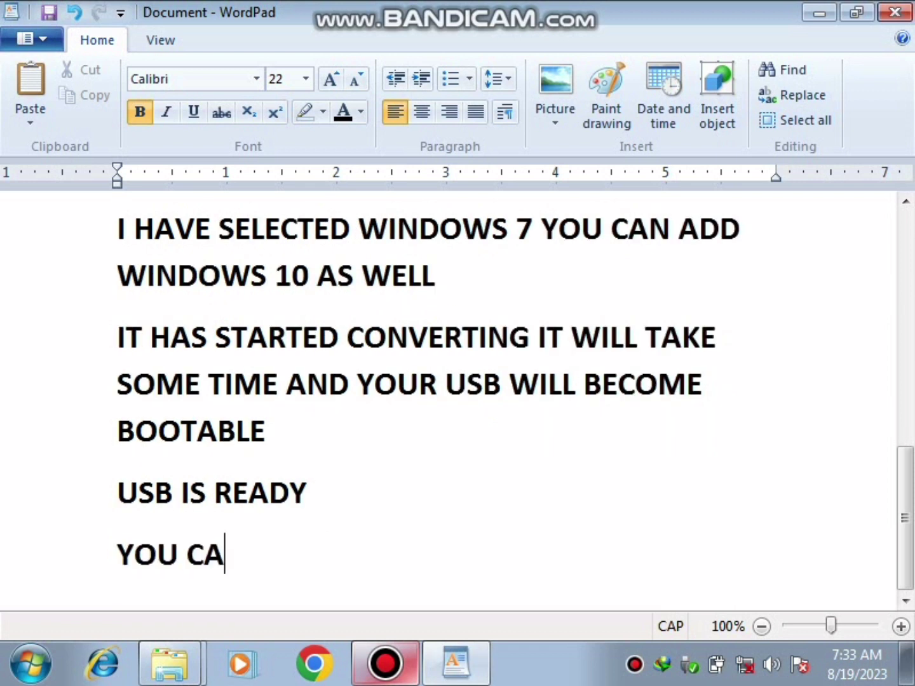
text(N USE IT)
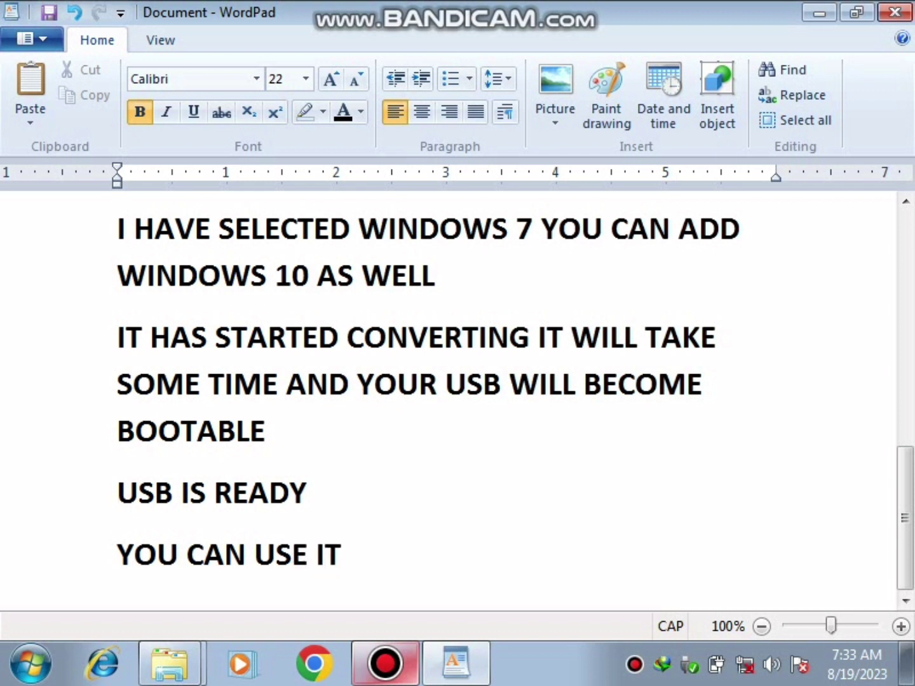
key(Return)
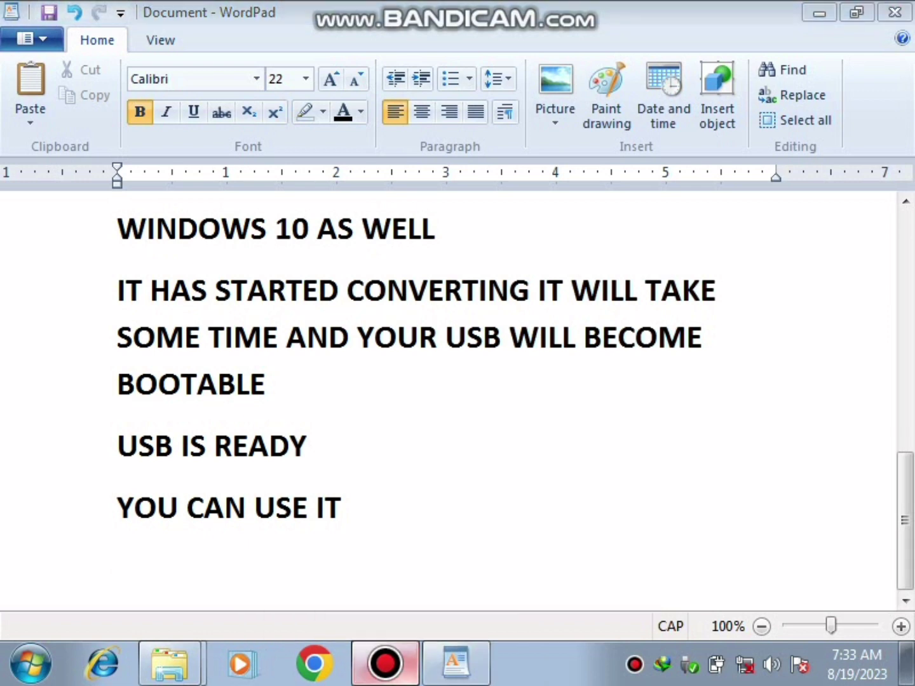
click(385, 663)
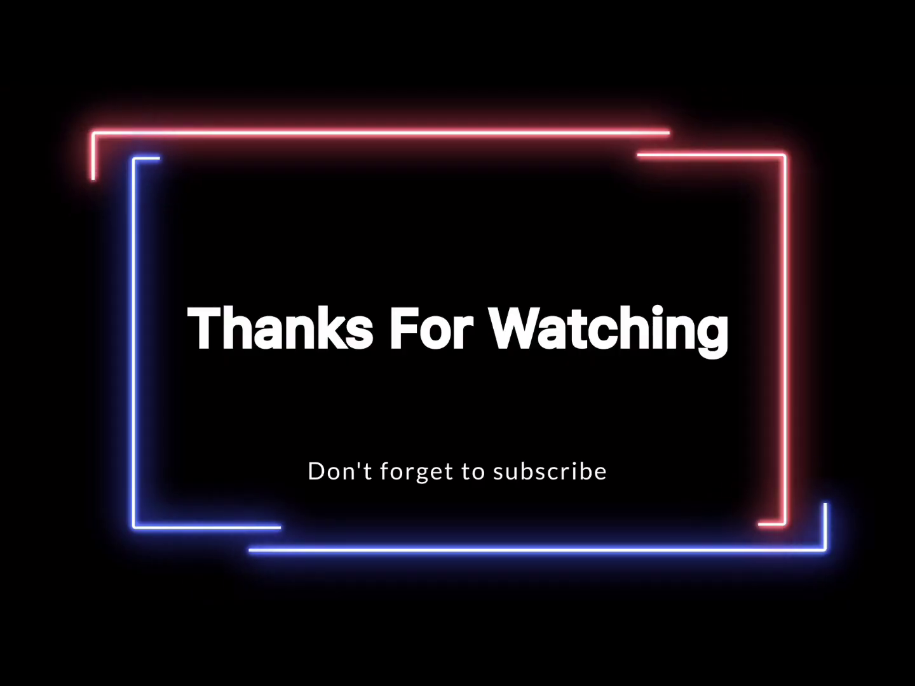